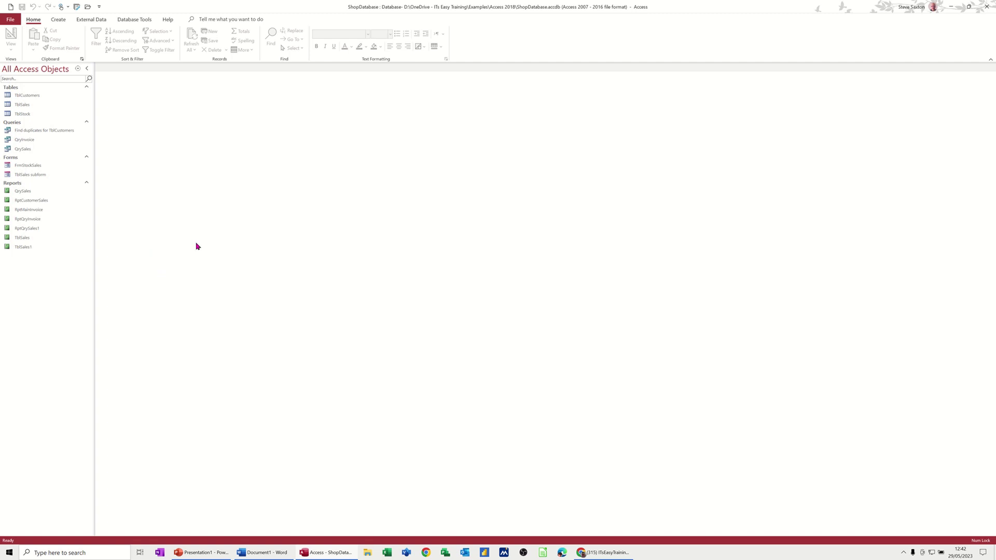
Start a new blank form, Form1, in Design View from the Create tab.
{"action": "left_click", "coordinate": [55, 21]}
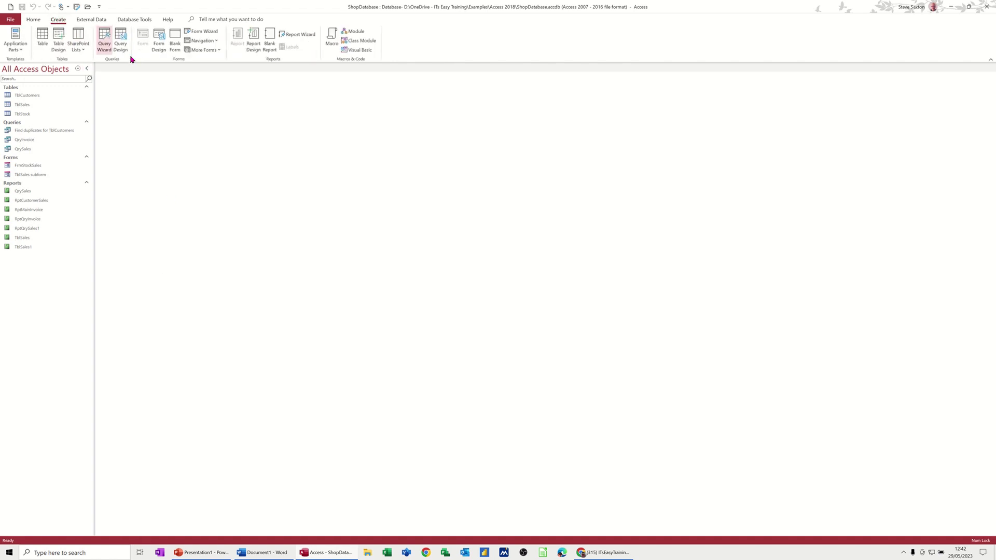
{"action": "left_click", "coordinate": [158, 39]}
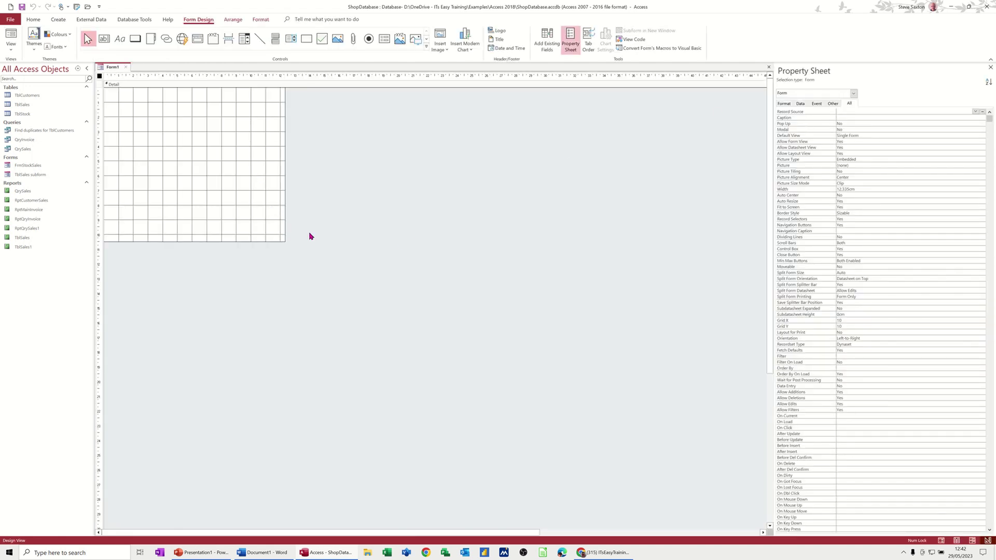
Enlarge Form1's design grid by dragging its corner, then pick the Button control.
{"action": "left_click_drag", "start_coordinate": [283, 241], "coordinate": [617, 440]}
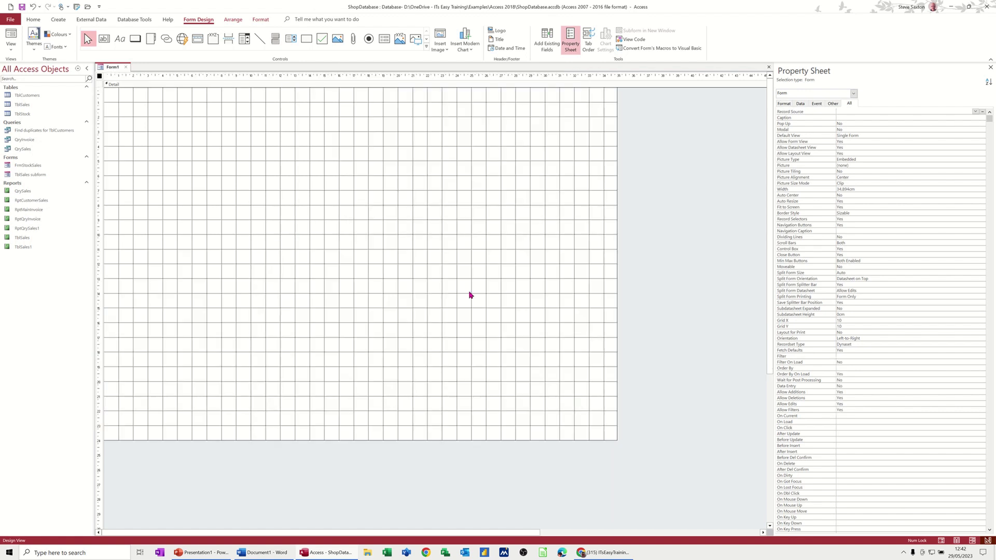
{"action": "left_click", "coordinate": [135, 39]}
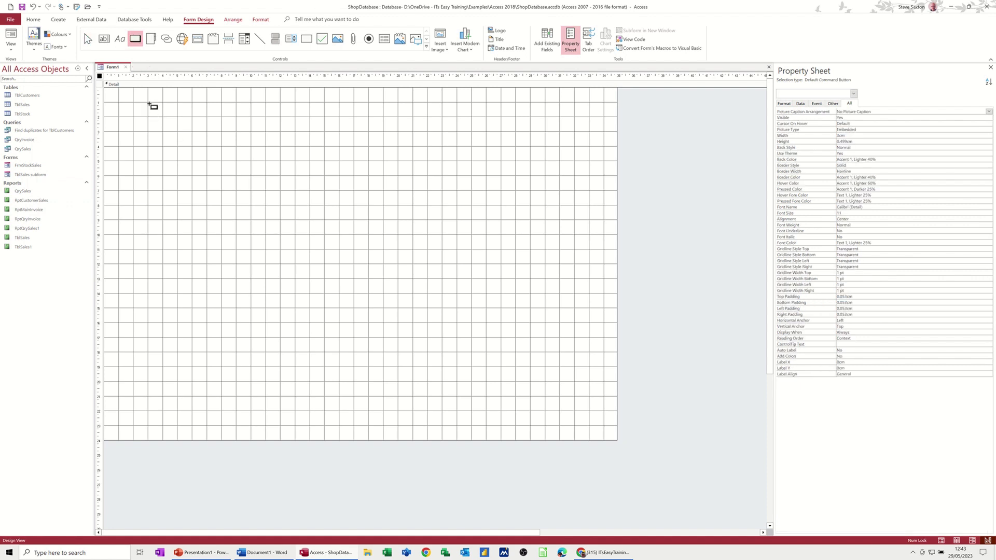
Draw a button at Form1's top-left and set its wizard action to Form Operations > Open Form.
{"action": "mouse_move", "coordinate": [149, 105]}
{"action": "left_mouse_down"}
{"action": "mouse_move", "coordinate": [188, 126]}
{"action": "mouse_move", "coordinate": [222, 126]}
{"action": "left_mouse_up"}
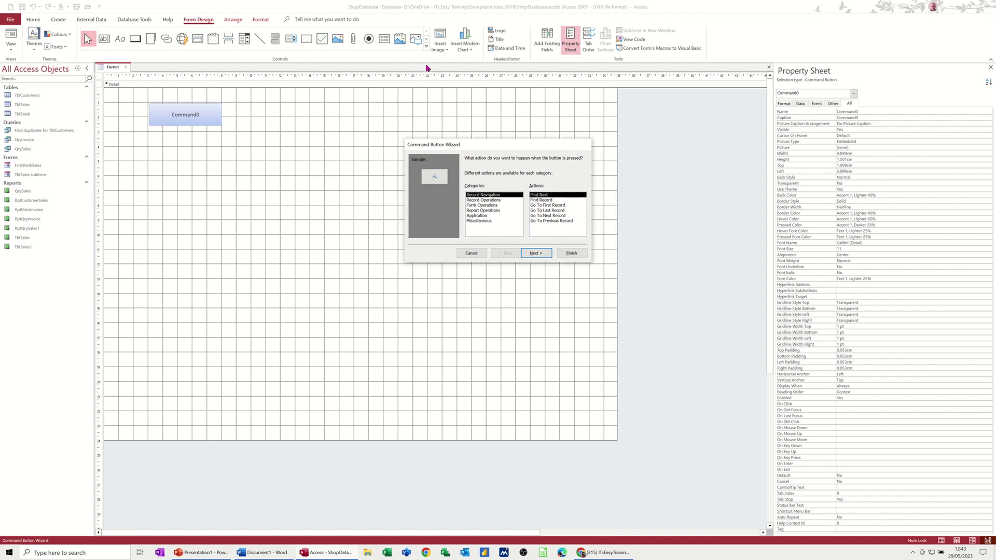
{"action": "left_click_drag", "start_coordinate": [443, 142], "coordinate": [191, 141]}
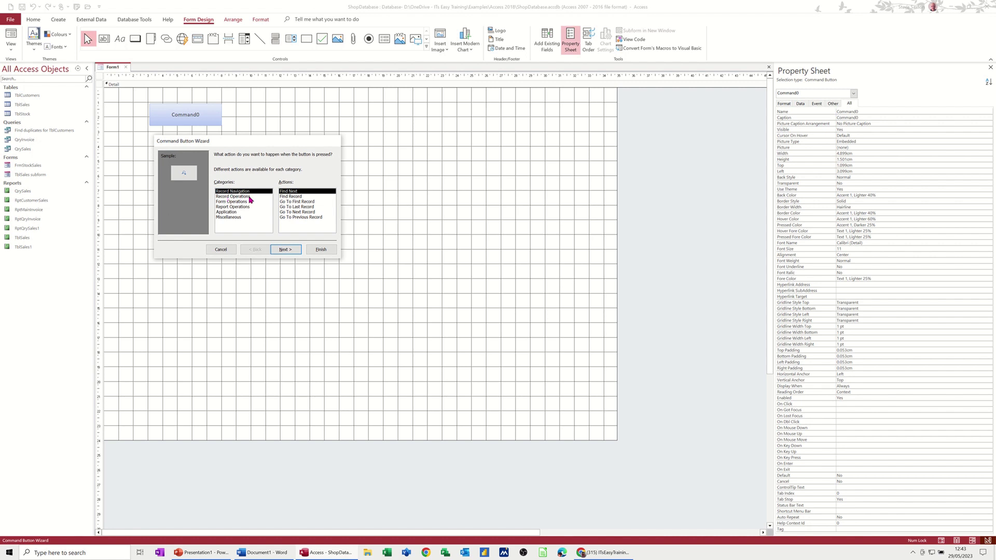
{"action": "left_click", "coordinate": [233, 217]}
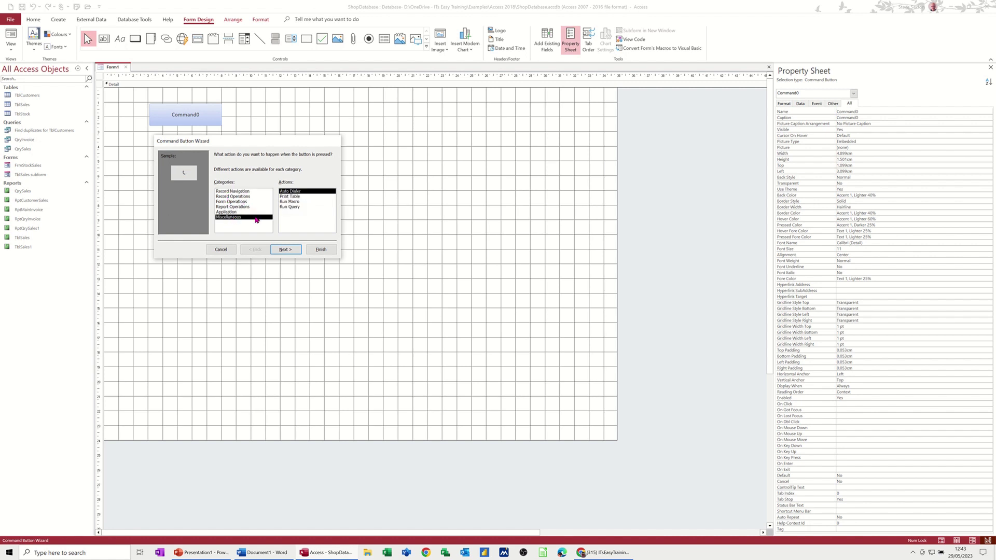
{"action": "left_click", "coordinate": [224, 212]}
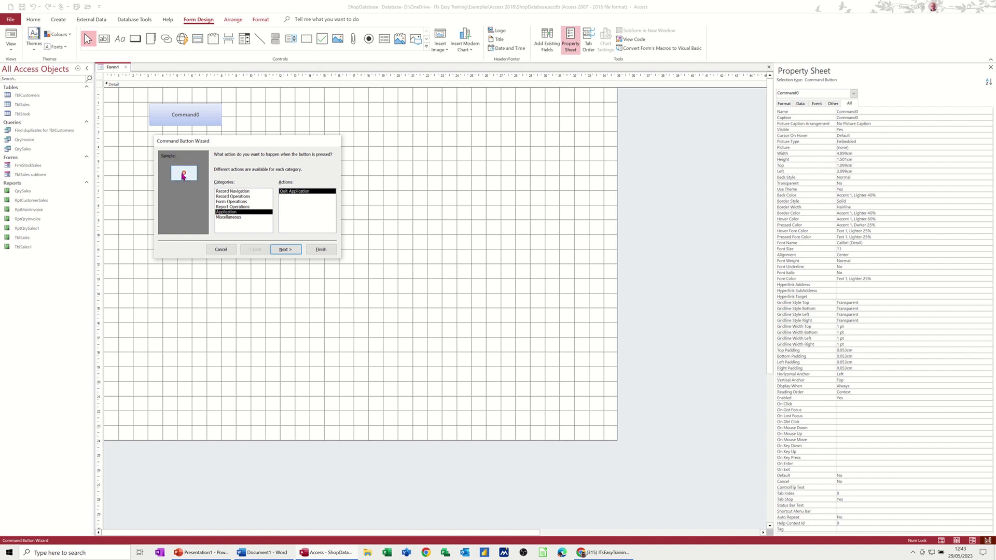
{"action": "left_click", "coordinate": [228, 192]}
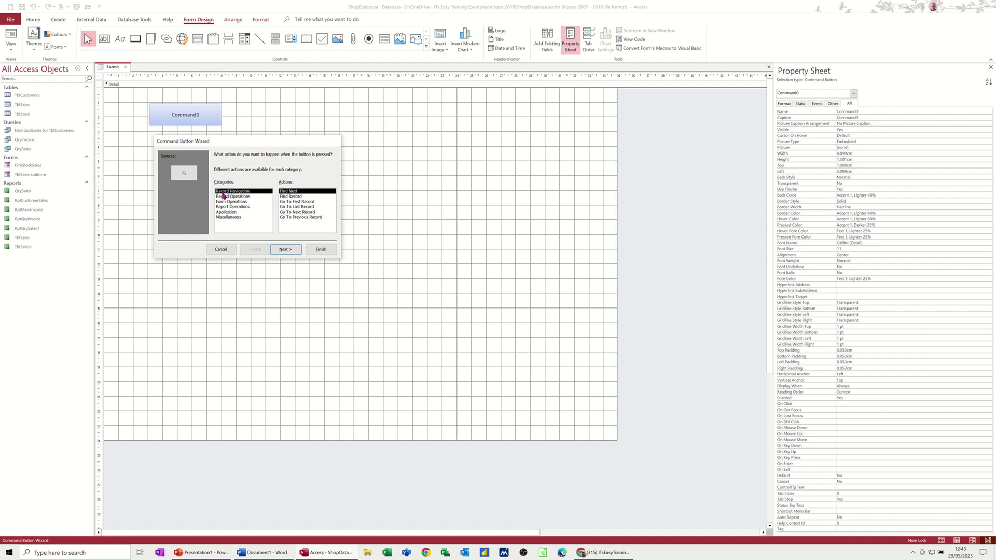
{"action": "left_click", "coordinate": [228, 202]}
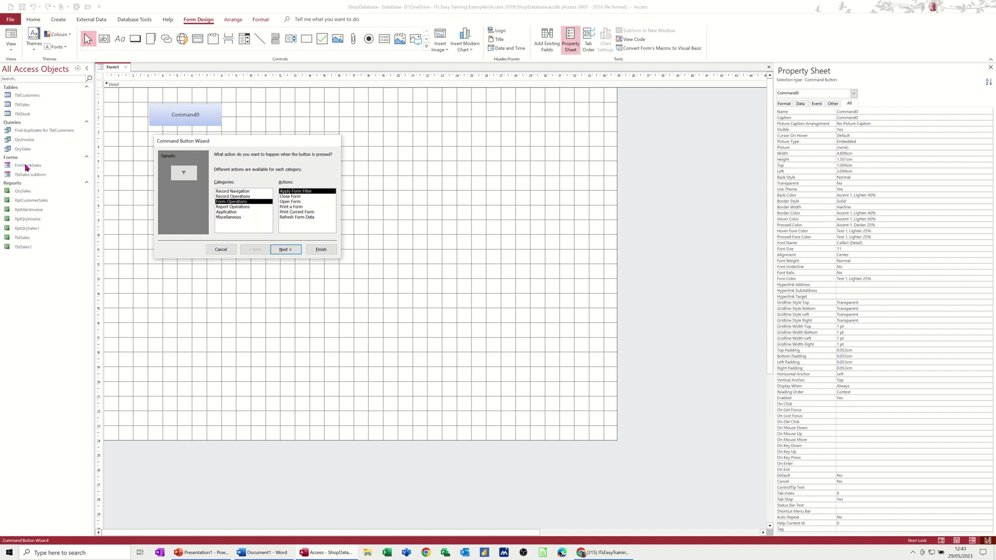
{"action": "left_click", "coordinate": [288, 202]}
{"action": "left_click", "coordinate": [285, 249]}
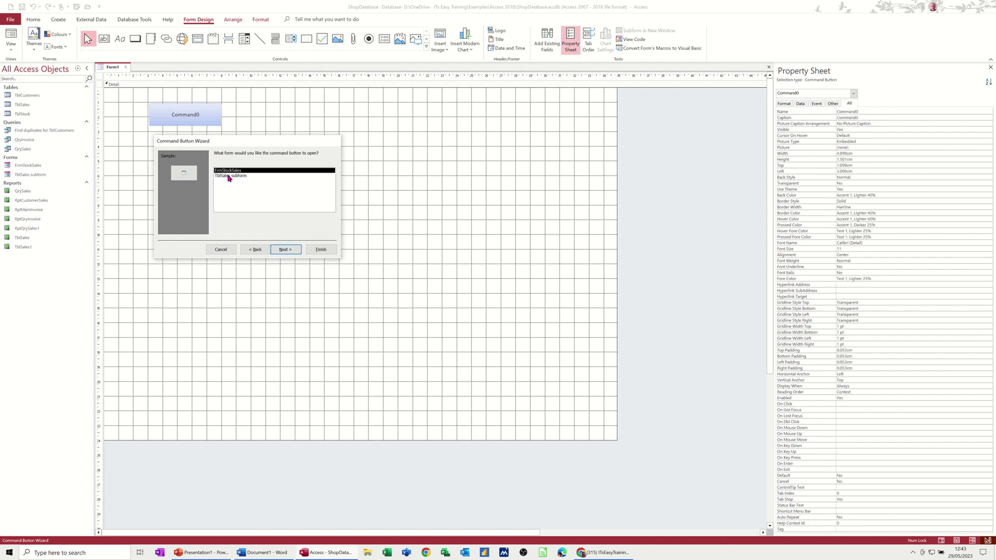
Have the button open FrmStockSales with all records, captioned 'Open Stock Sales', and finish the wizard.
{"action": "left_click", "coordinate": [285, 250]}
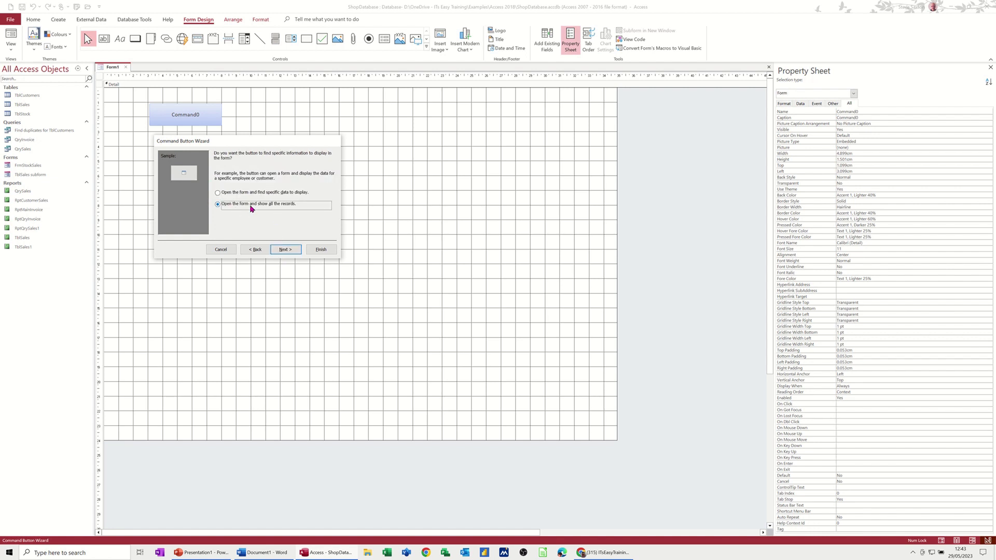
{"action": "left_click", "coordinate": [284, 249]}
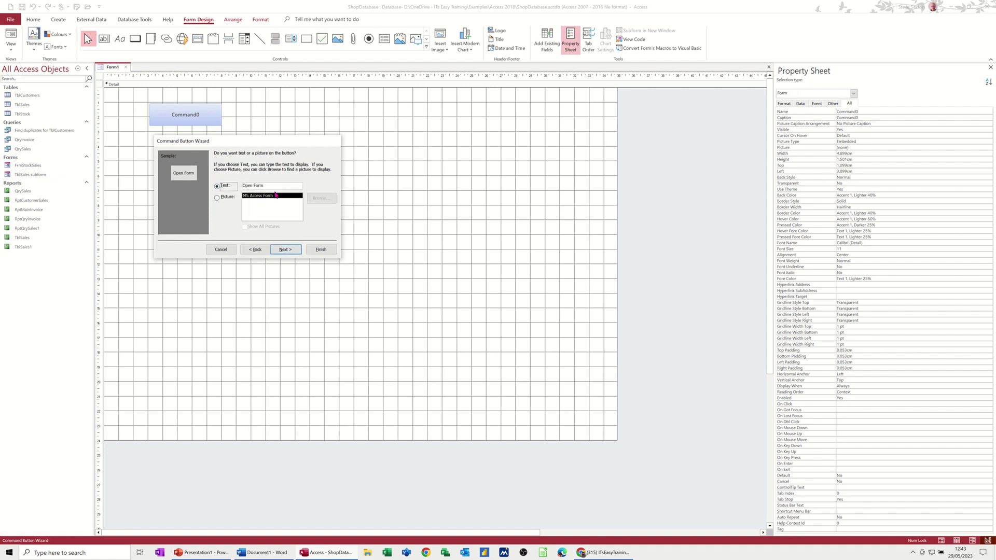
{"action": "left_click", "coordinate": [217, 198]}
{"action": "left_click", "coordinate": [266, 186]}
{"action": "key", "text": "BackSpace"}
{"action": "key", "text": "BackSpace"}
{"action": "type", "text": "Sales"}
{"action": "left_click", "coordinate": [286, 249]}
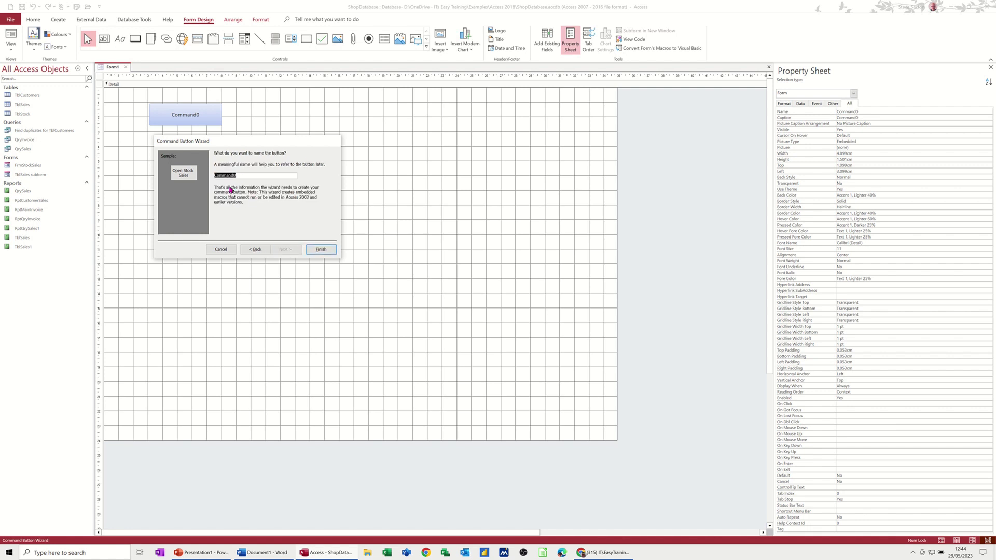
{"action": "left_click", "coordinate": [318, 251]}
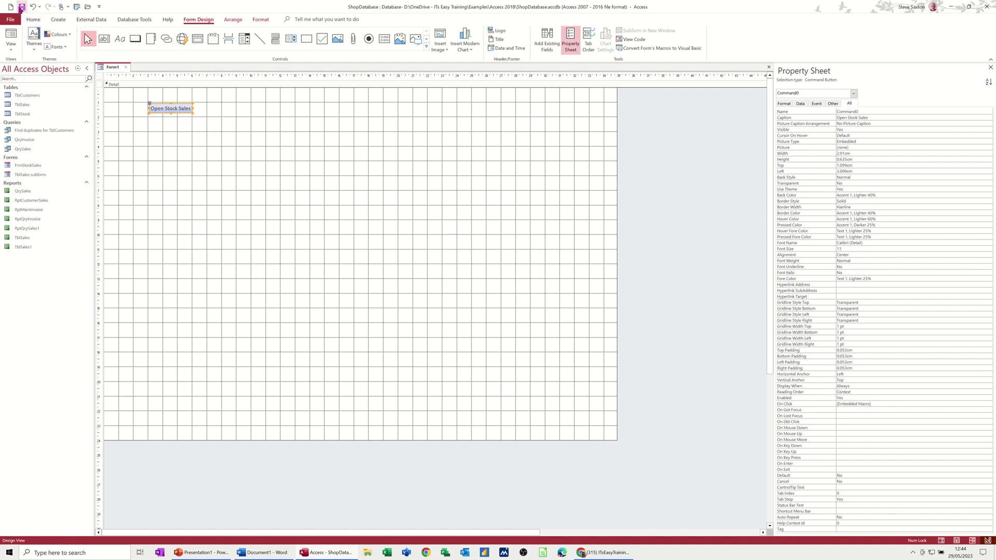
Save the form as 'Main Menu' and test its Open Stock Sales button in Form View.
{"action": "left_click", "coordinate": [21, 8]}
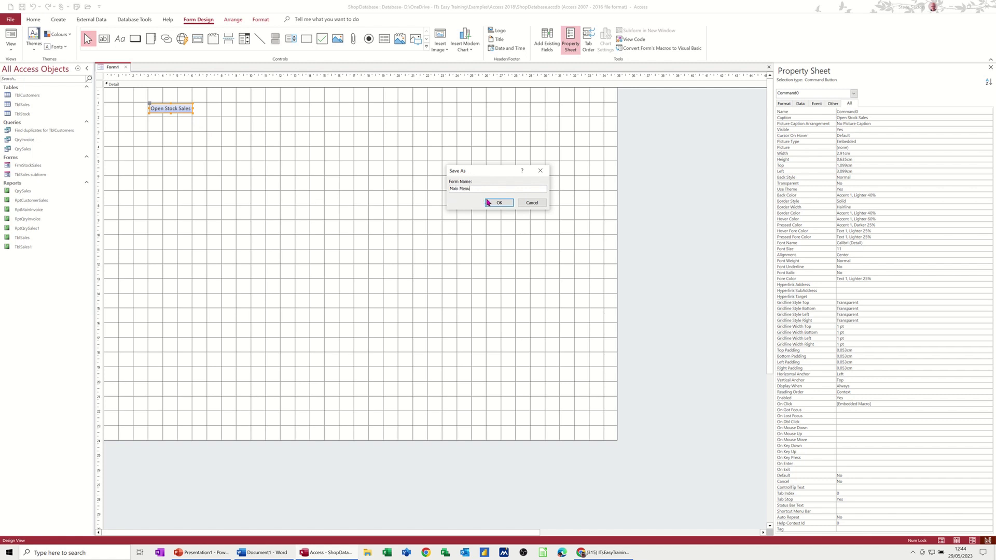
{"action": "left_click", "coordinate": [487, 202]}
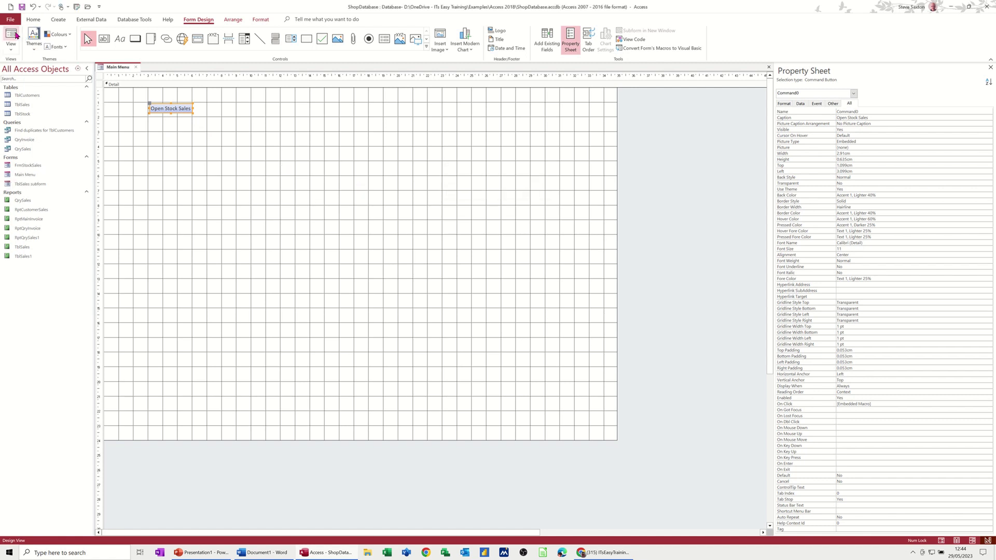
{"action": "left_click", "coordinate": [16, 35]}
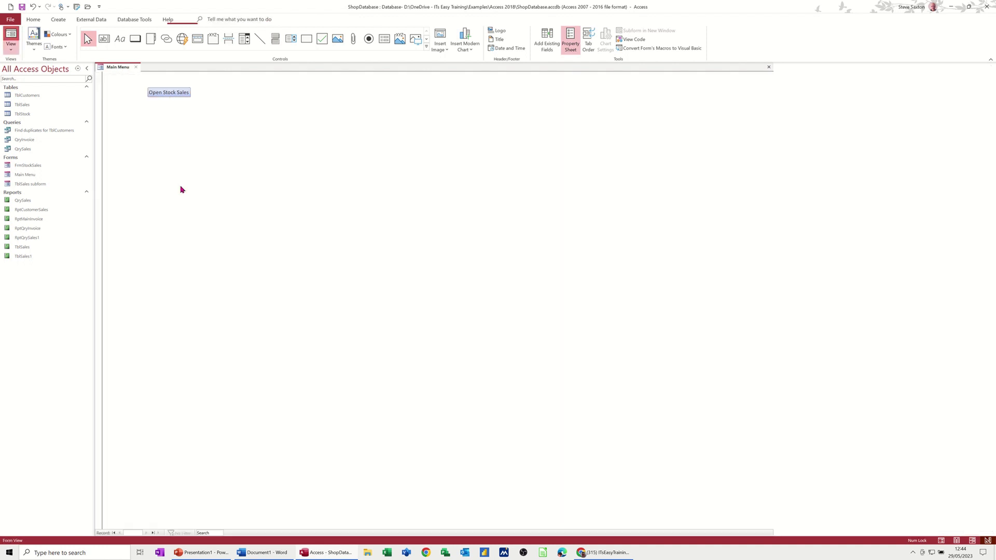
{"action": "left_click", "coordinate": [164, 93]}
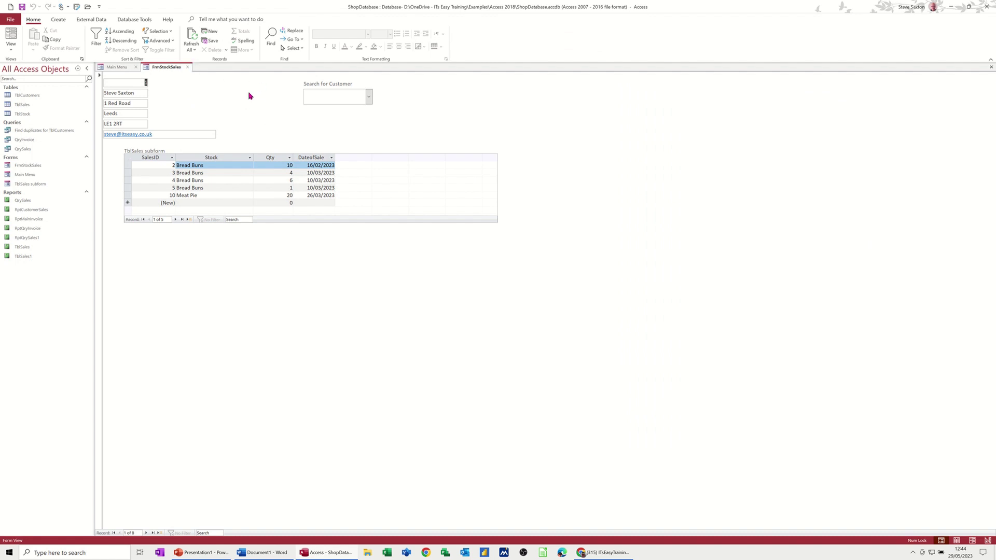
In FrmStockSales Design View, add a top-right 'Close Form' text button using the Close Form action.
{"action": "left_click", "coordinate": [14, 52]}
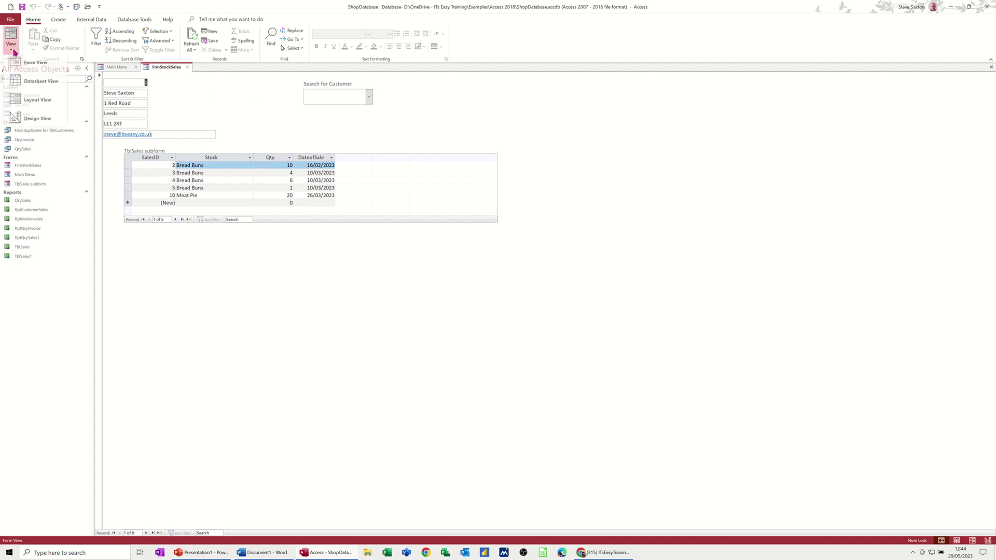
{"action": "left_click", "coordinate": [30, 122]}
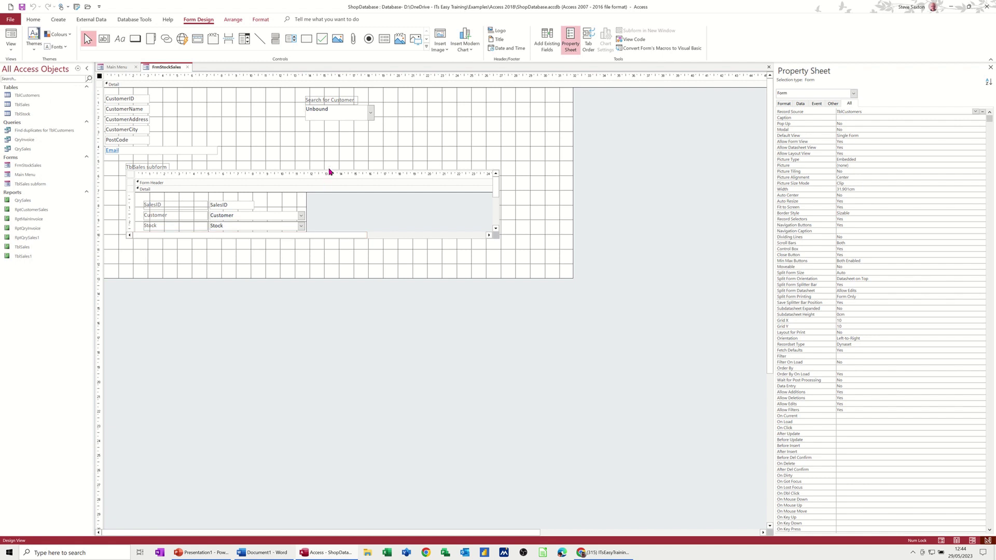
{"action": "left_click", "coordinate": [135, 39]}
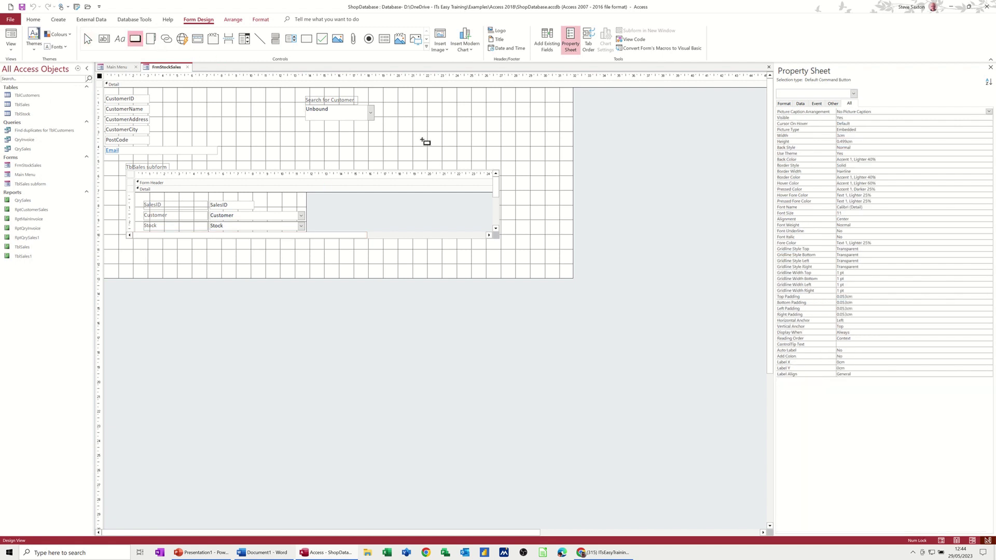
{"action": "left_click_drag", "start_coordinate": [437, 94], "coordinate": [479, 112]}
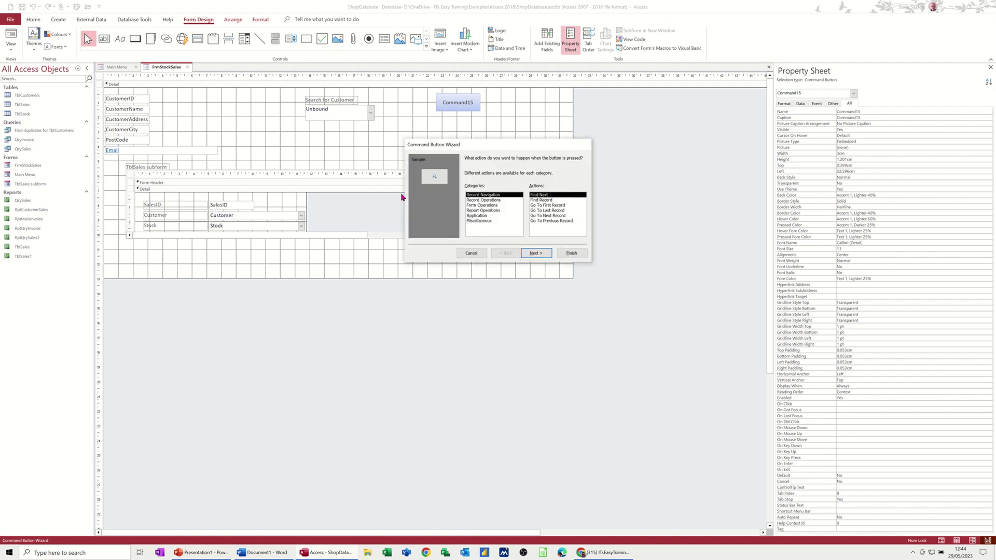
{"action": "left_click", "coordinate": [481, 206]}
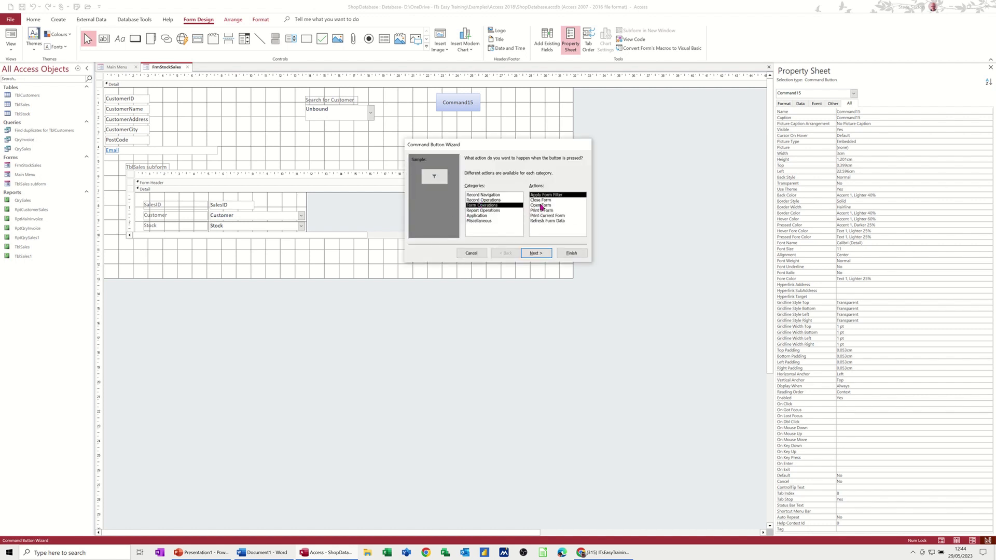
{"action": "left_click", "coordinate": [542, 201]}
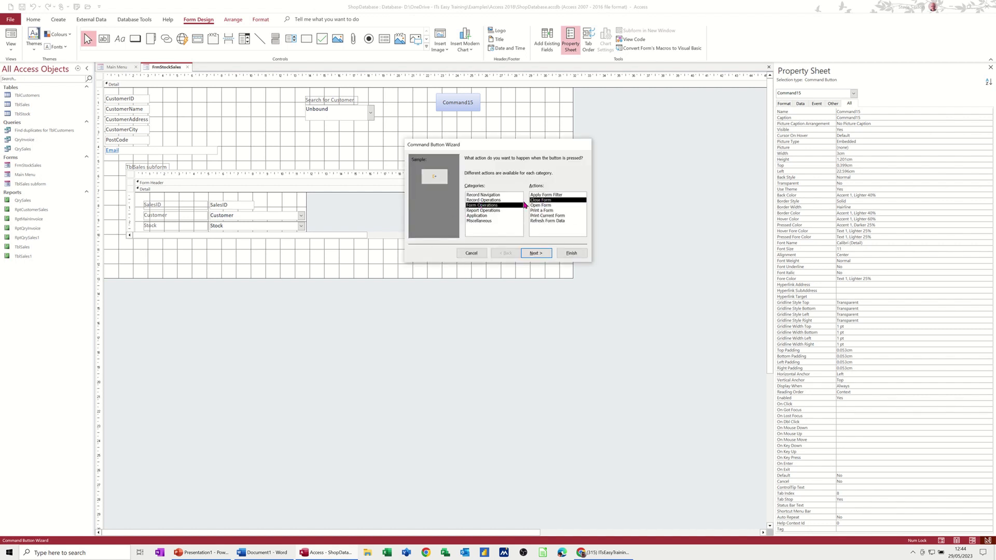
{"action": "left_click", "coordinate": [538, 253]}
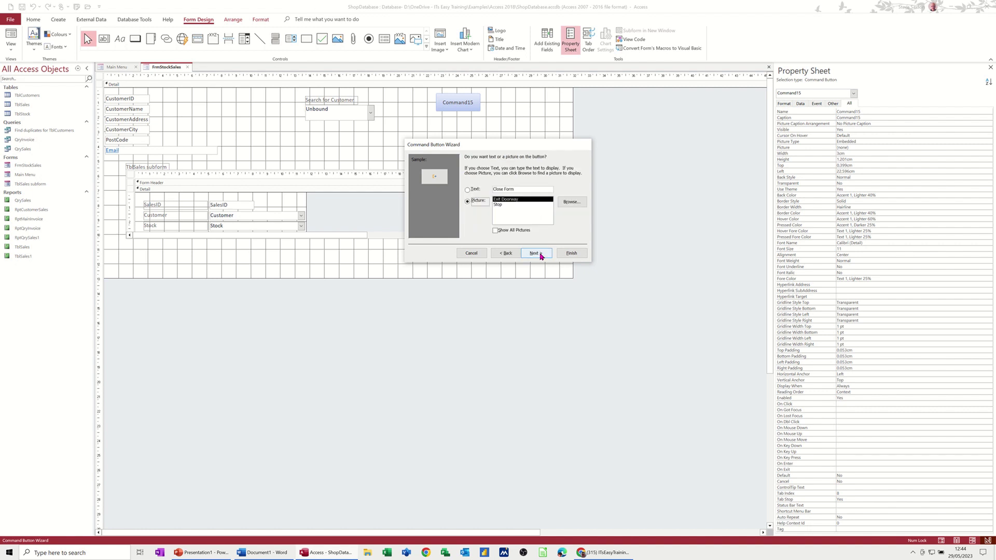
{"action": "left_click", "coordinate": [472, 191]}
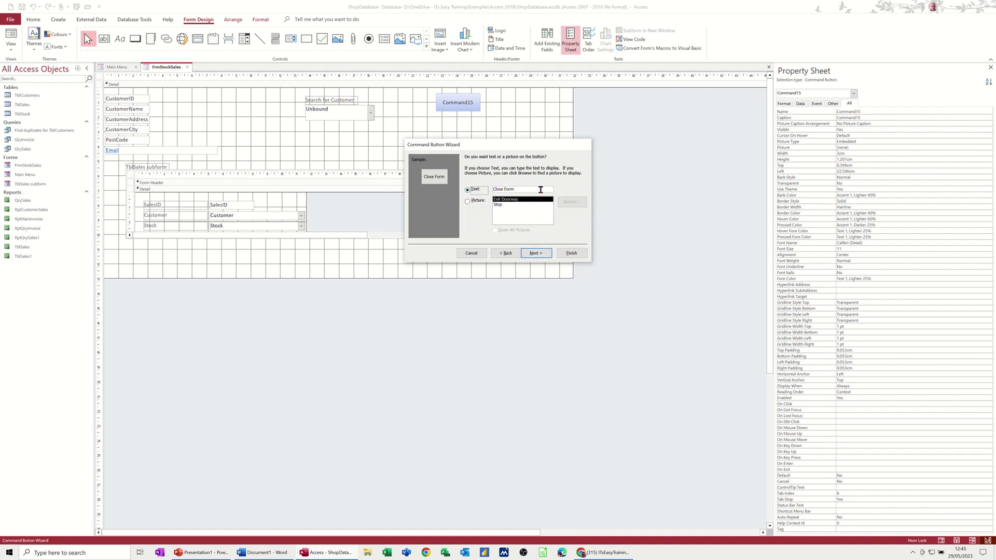
{"action": "left_click", "coordinate": [539, 253]}
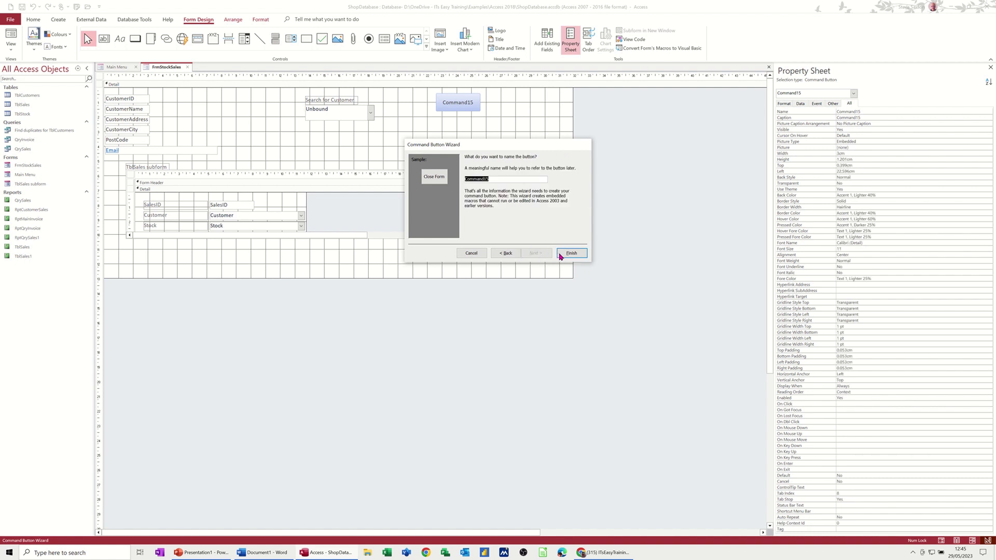
{"action": "left_click", "coordinate": [559, 254]}
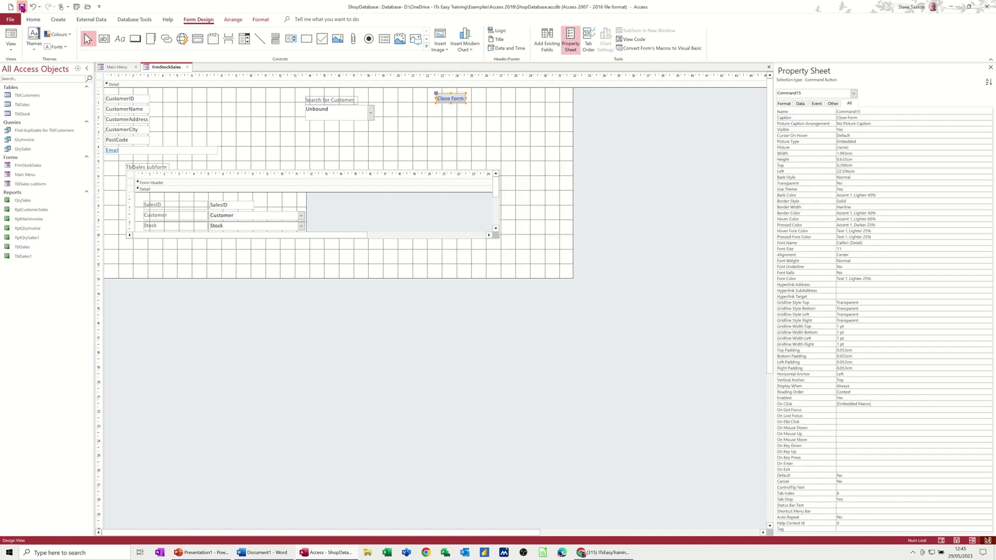
Test Close Form and Open Stock Sales in Form View, reopening and closing FrmStockSales.
{"action": "left_click", "coordinate": [11, 35]}
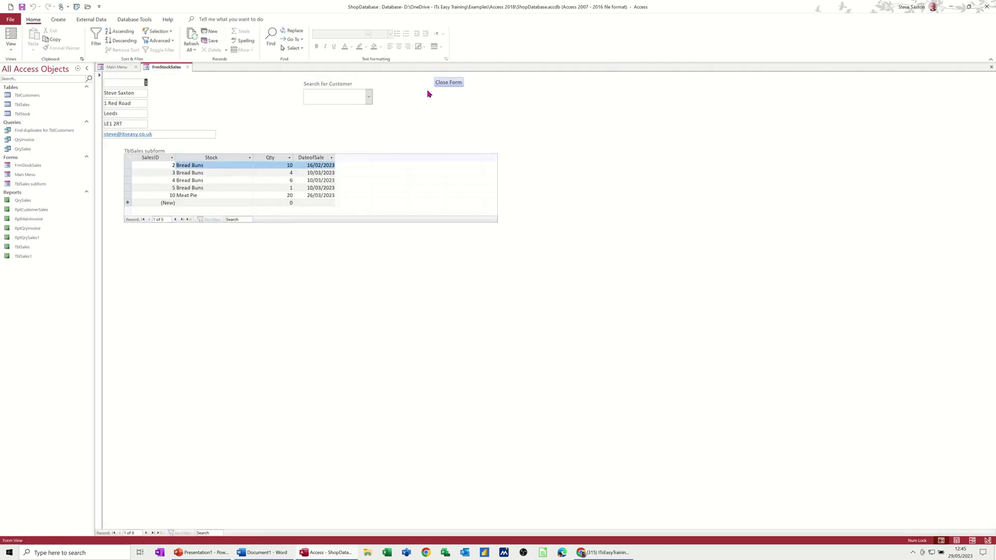
{"action": "left_click", "coordinate": [449, 85]}
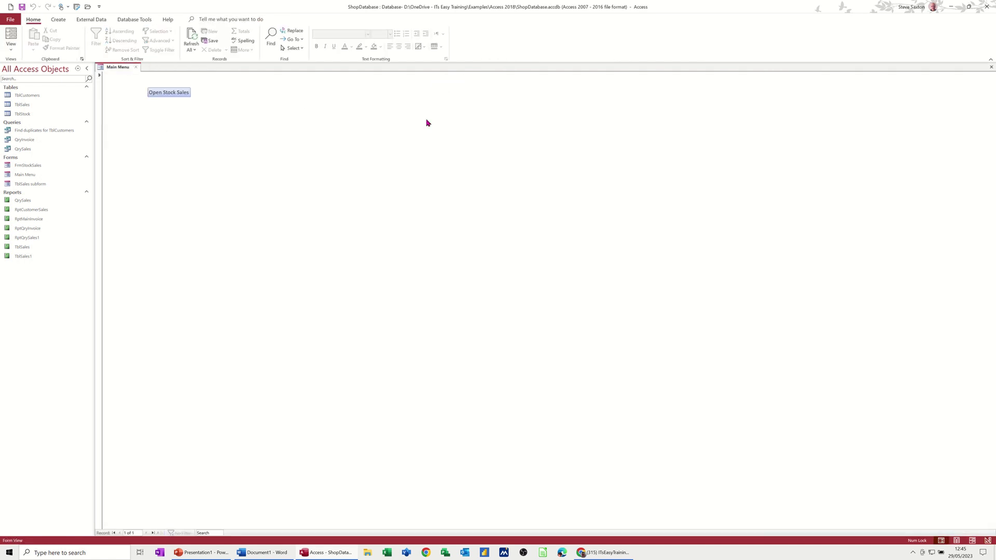
{"action": "left_click", "coordinate": [165, 93]}
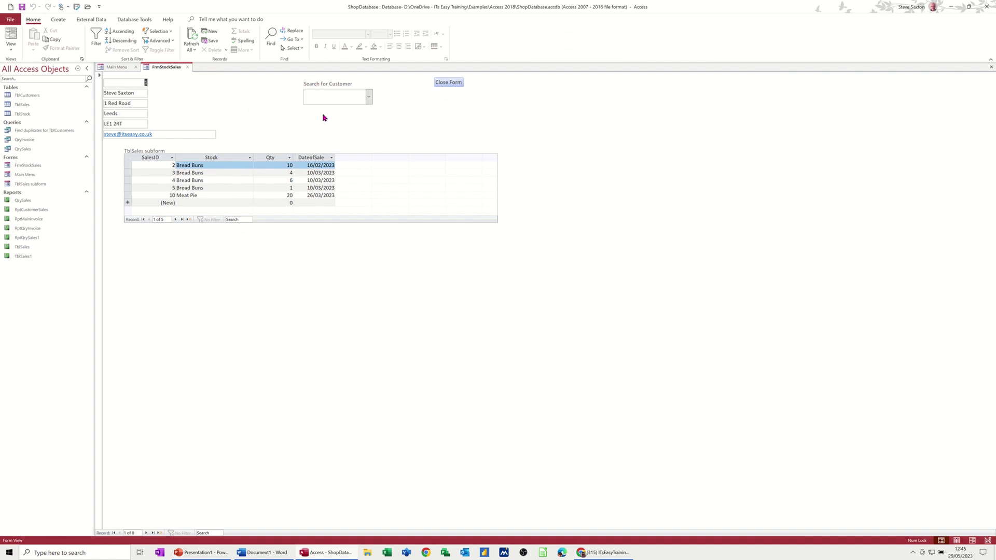
{"action": "left_click", "coordinate": [448, 83]}
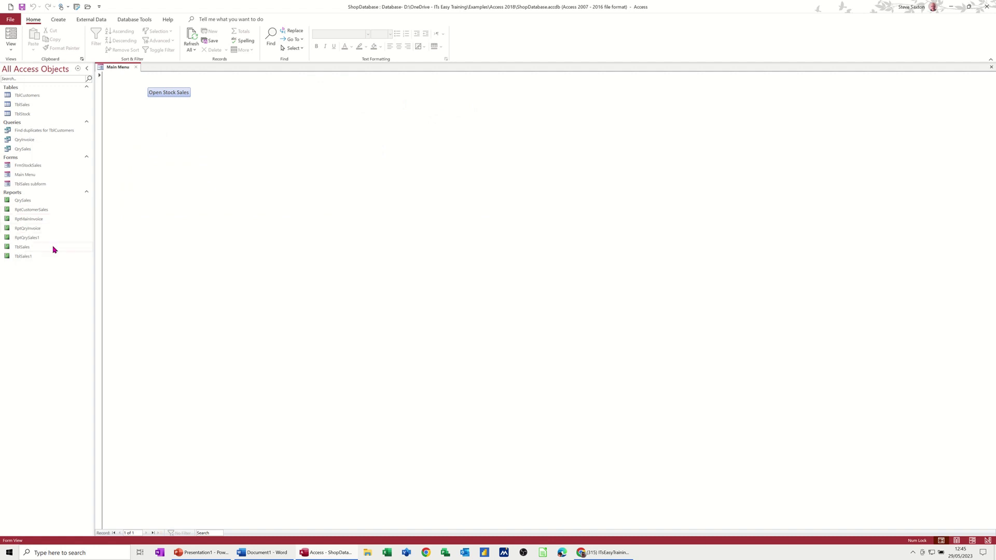
{"action": "left_click", "coordinate": [11, 49]}
Switch Main Menu to Design View and draw a button set to Report Operations > Preview Report.
{"action": "left_click", "coordinate": [34, 119]}
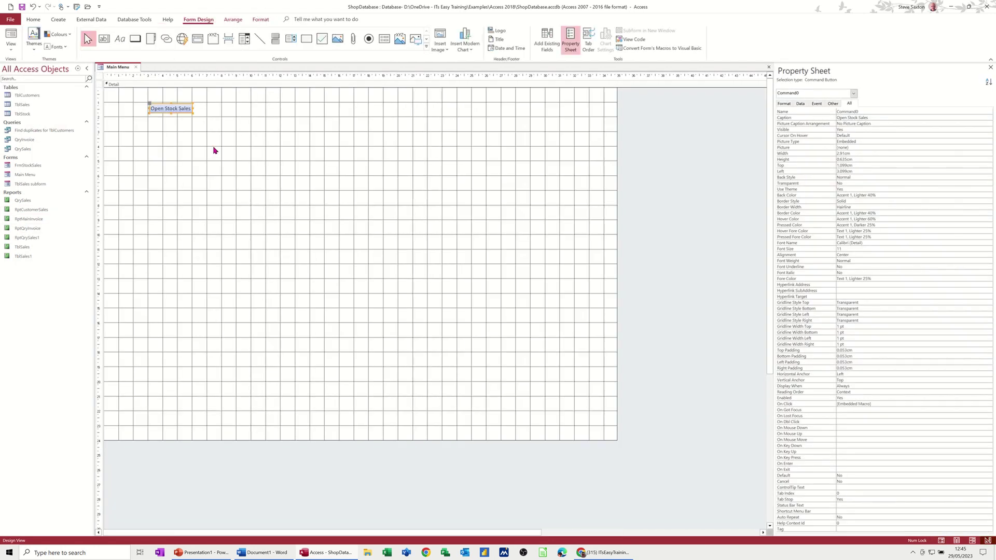
{"action": "left_click", "coordinate": [135, 39]}
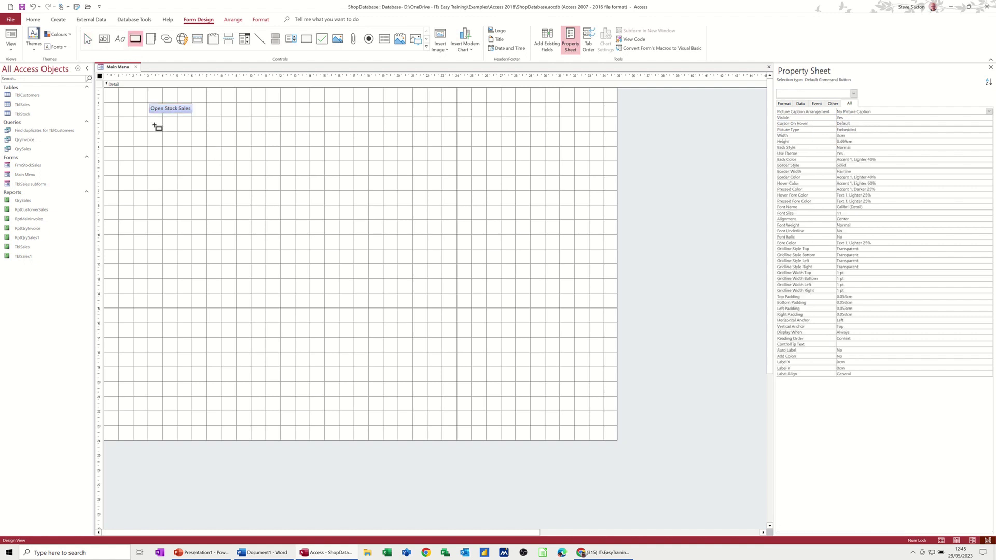
{"action": "left_click_drag", "start_coordinate": [151, 124], "coordinate": [200, 143]}
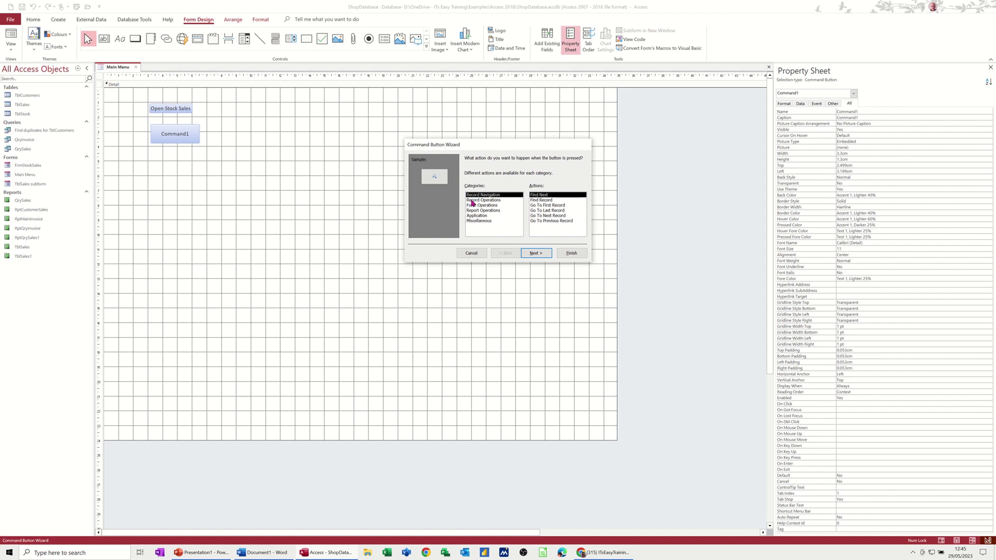
{"action": "left_click", "coordinate": [472, 200]}
{"action": "left_click", "coordinate": [490, 210]}
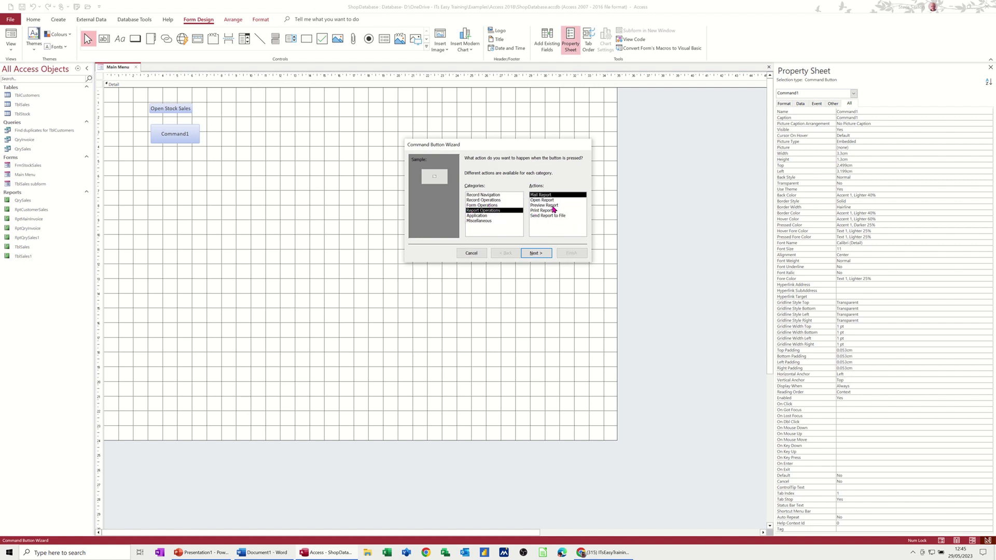
{"action": "left_click", "coordinate": [556, 206]}
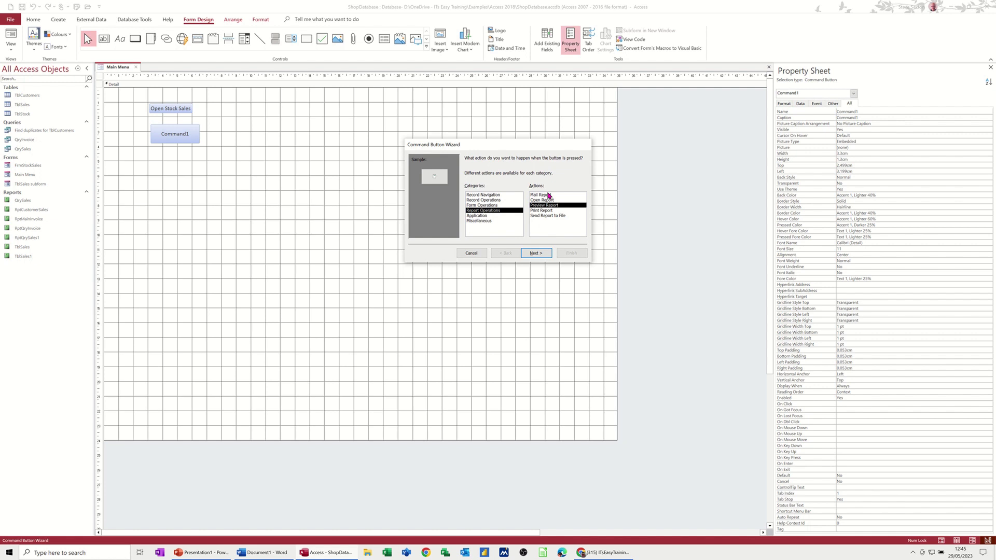
Point the button at RptCustomerSales, caption it 'Customer Sales', and finish the wizard.
{"action": "left_click", "coordinate": [536, 254]}
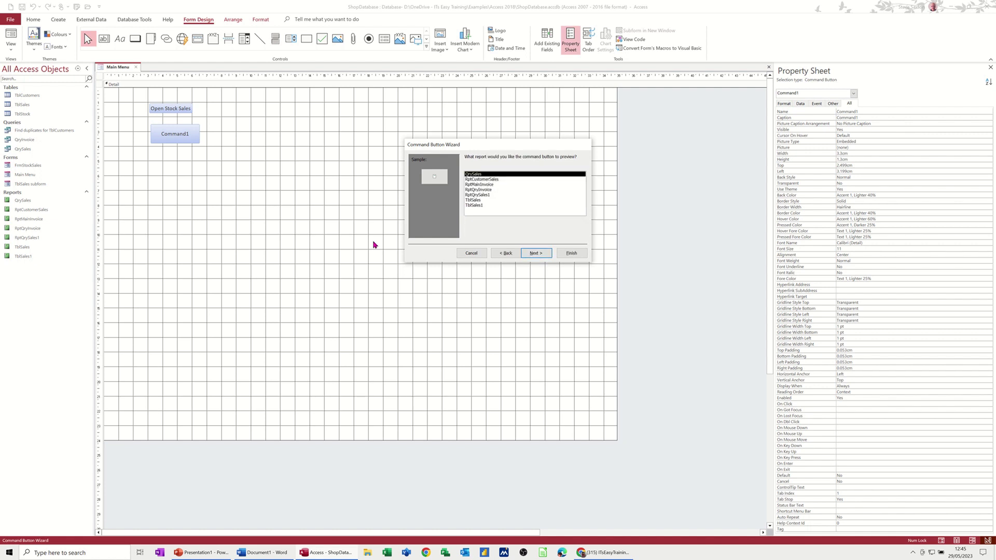
{"action": "left_click", "coordinate": [482, 180]}
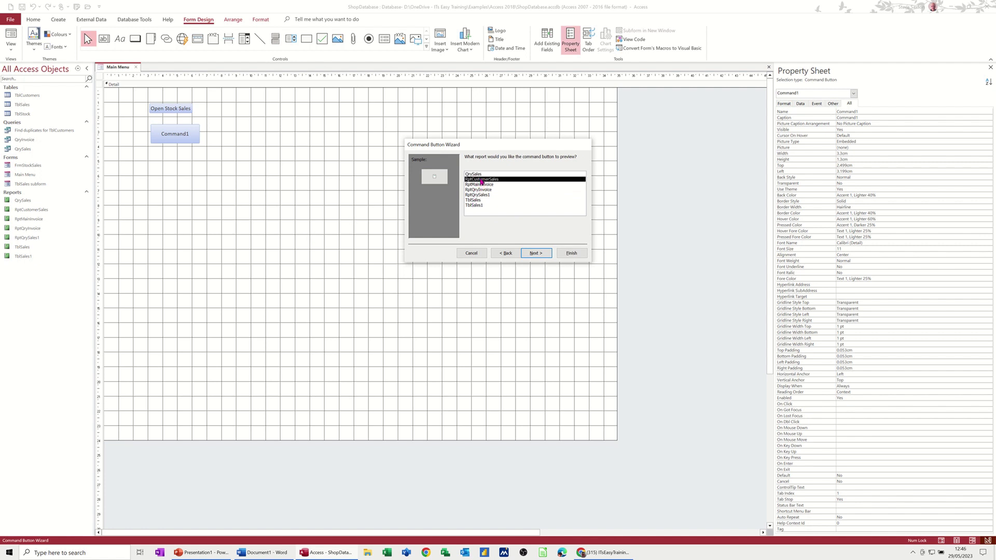
{"action": "left_click", "coordinate": [534, 254]}
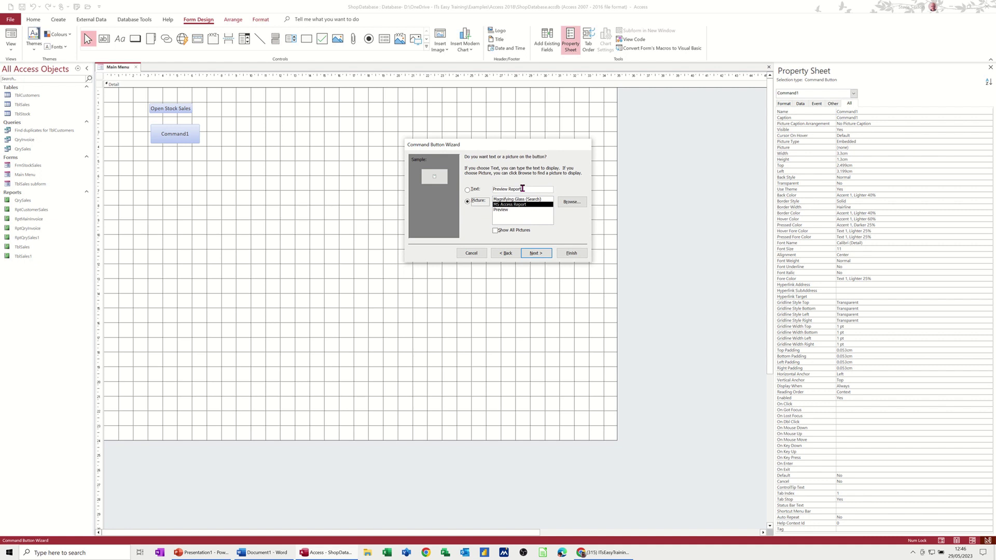
{"action": "left_click", "coordinate": [469, 189]}
{"action": "type", "text": "Customer Sales"}
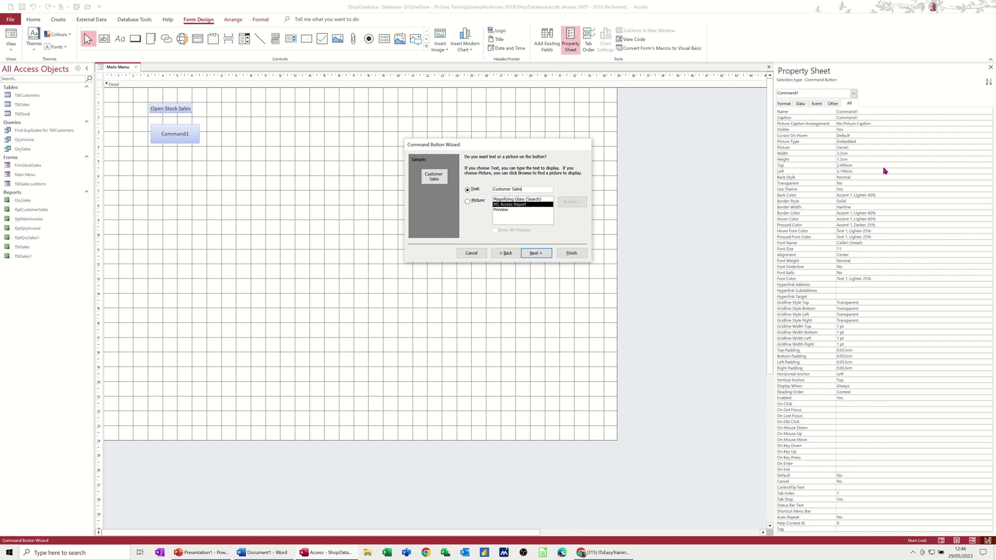
{"action": "left_click", "coordinate": [571, 253]}
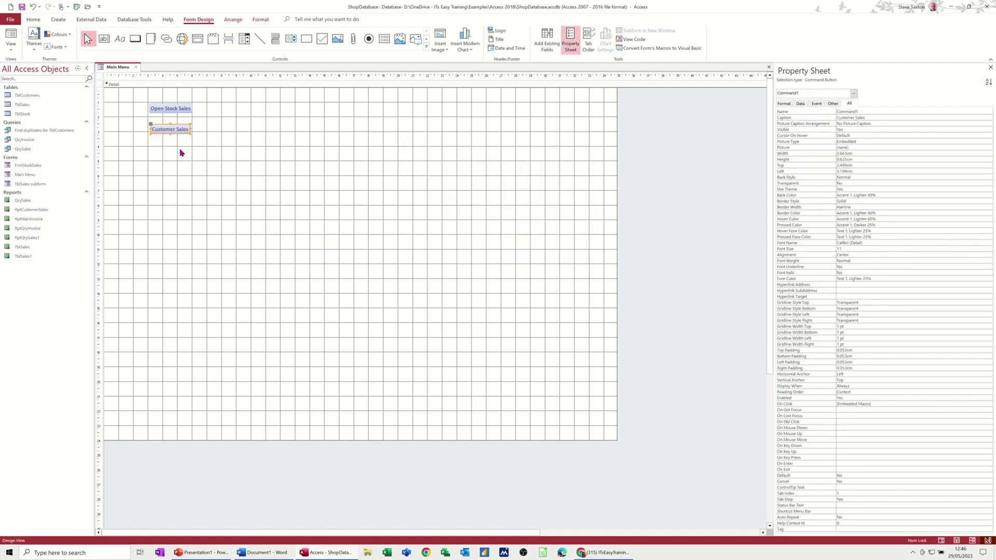
Add a button below Customer Sales that mails RptCustomerSales, captioned 'Mail Sales'.
{"action": "left_click", "coordinate": [133, 44]}
{"action": "left_click_drag", "start_coordinate": [151, 141], "coordinate": [196, 155]}
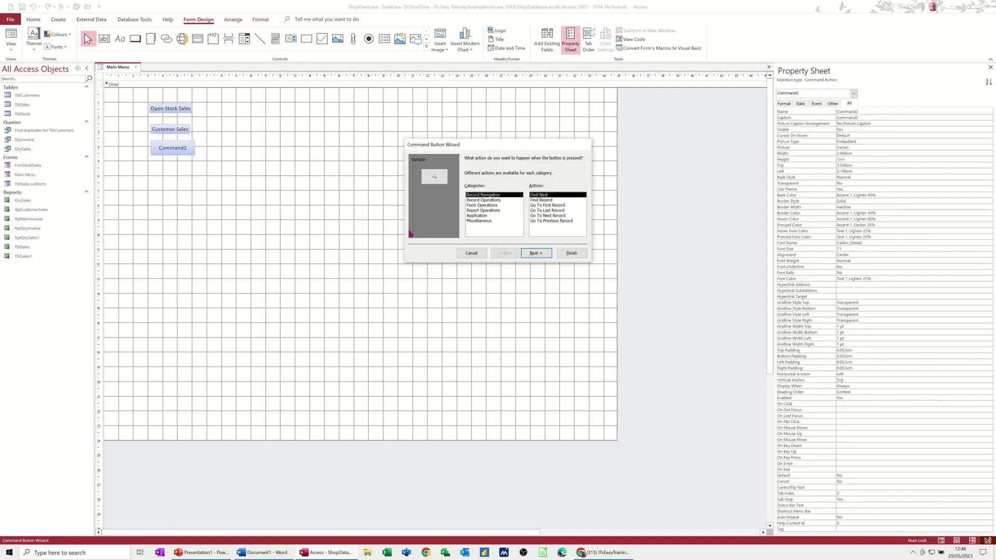
{"action": "left_click", "coordinate": [480, 211]}
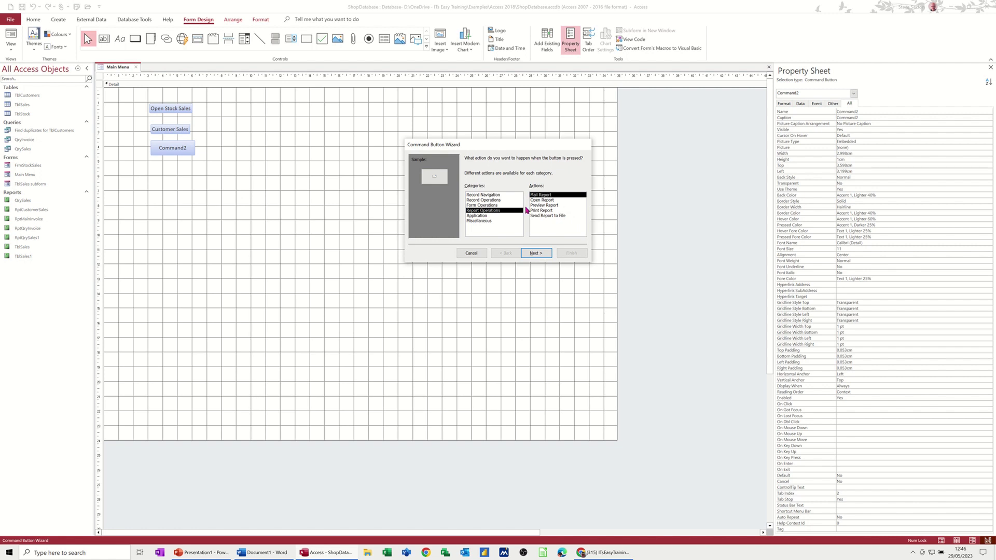
{"action": "left_click", "coordinate": [535, 252]}
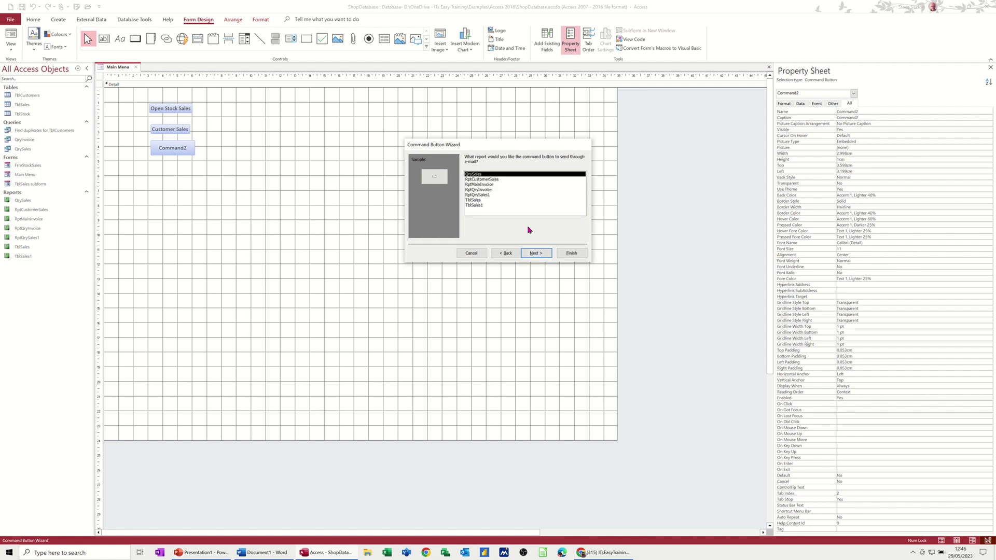
{"action": "left_click", "coordinate": [489, 179]}
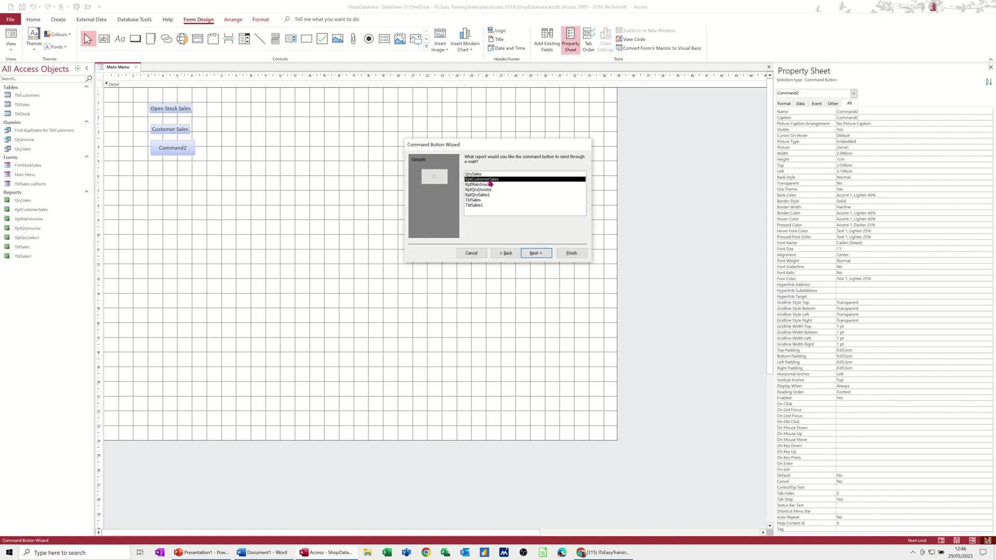
{"action": "left_click", "coordinate": [535, 252]}
{"action": "mouse_move", "coordinate": [513, 189]}
{"action": "left_mouse_down"}
{"action": "mouse_move", "coordinate": [486, 187]}
{"action": "mouse_move", "coordinate": [502, 188]}
{"action": "left_mouse_up"}
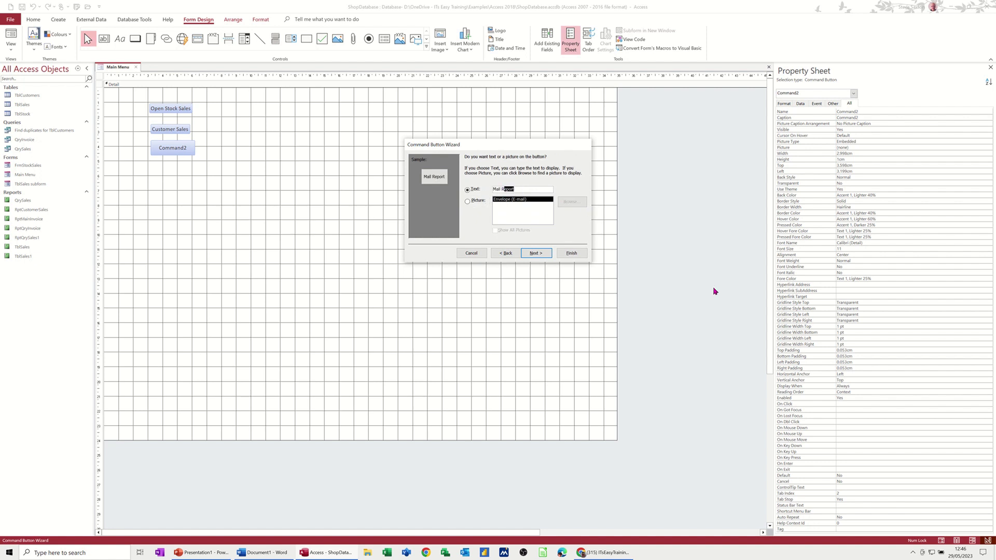
{"action": "key", "text": "BackSpace"}
{"action": "left_click", "coordinate": [571, 253]}
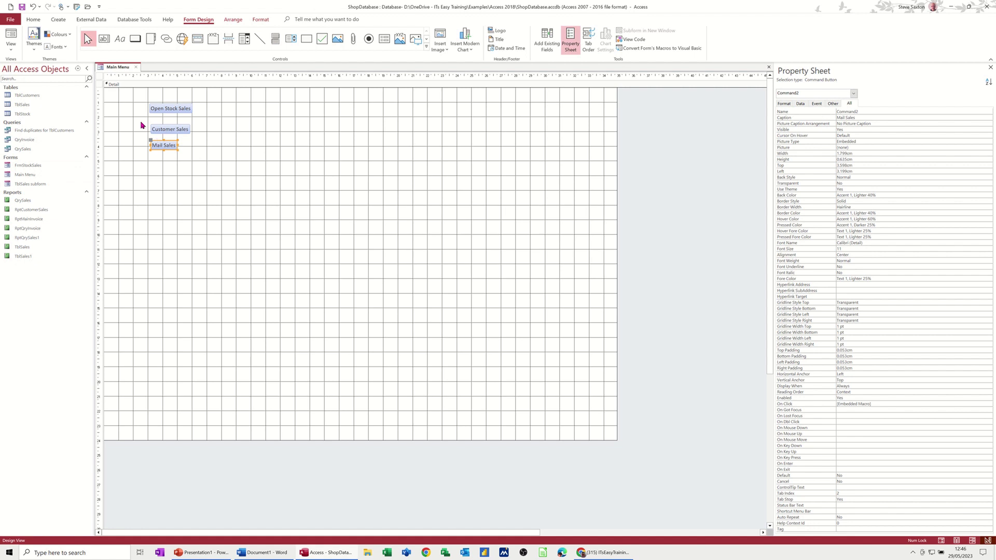
Put Customer Sales and Mail Sales in a Stacked layout and move Open Stock Sales beside them.
{"action": "left_click_drag", "start_coordinate": [141, 125], "coordinate": [205, 161]}
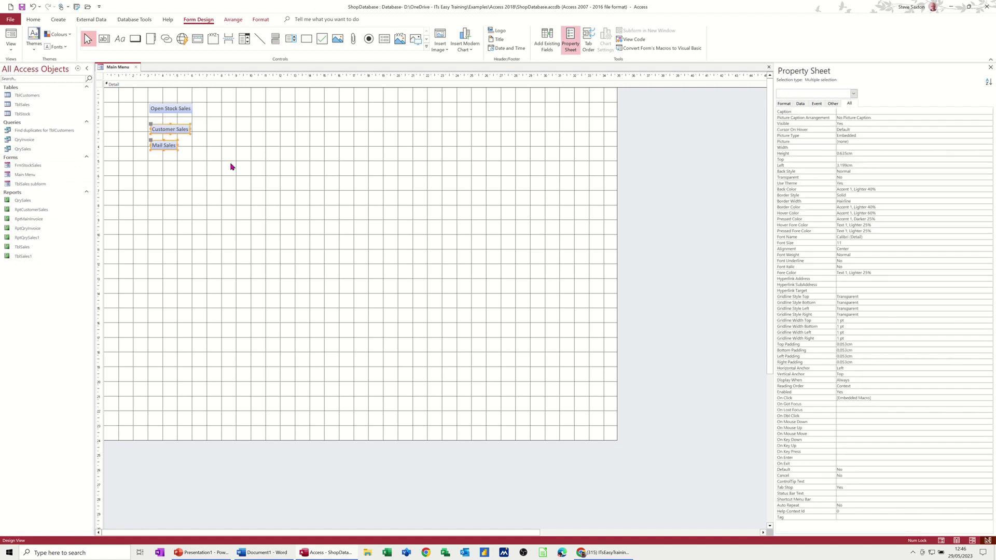
{"action": "left_click", "coordinate": [239, 20]}
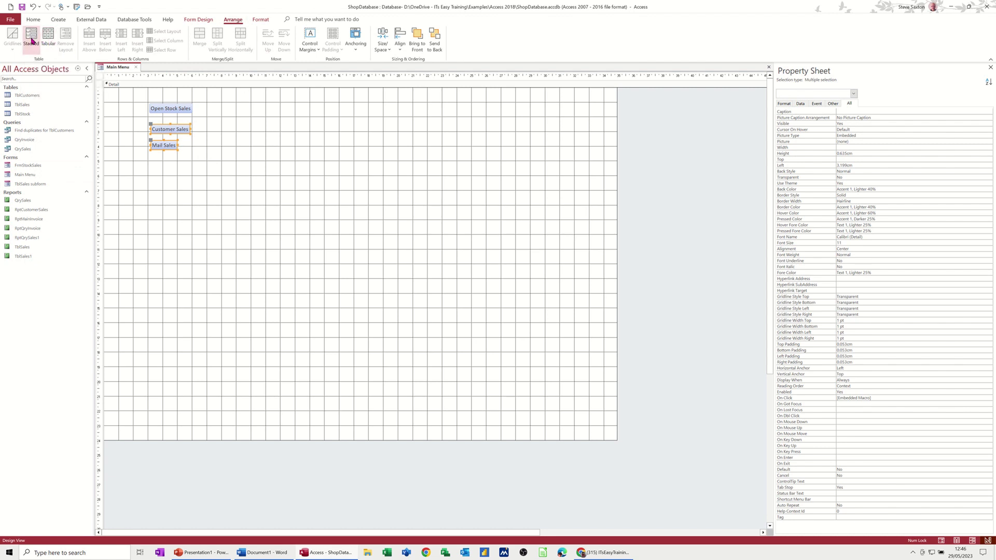
{"action": "left_click", "coordinate": [30, 40]}
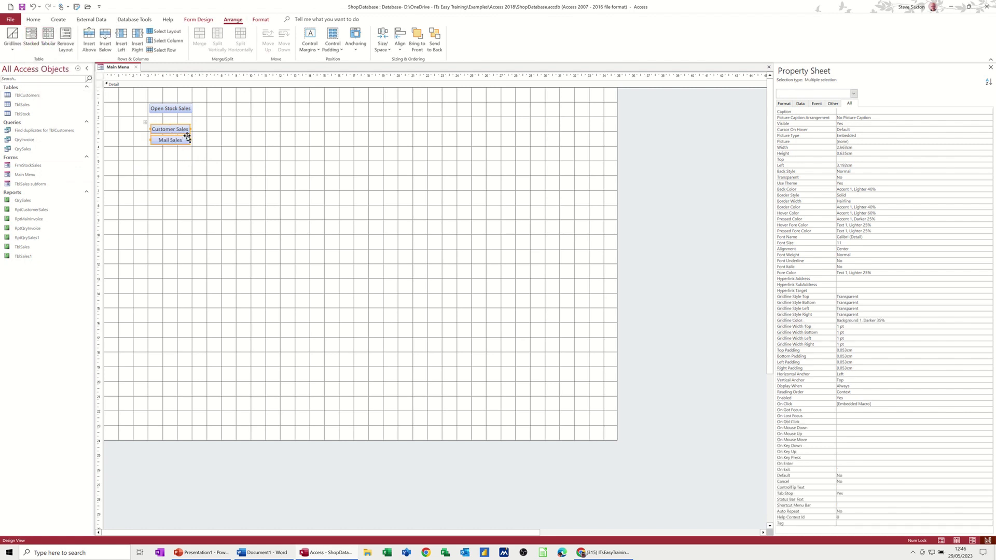
{"action": "left_click_drag", "start_coordinate": [178, 112], "coordinate": [250, 127]}
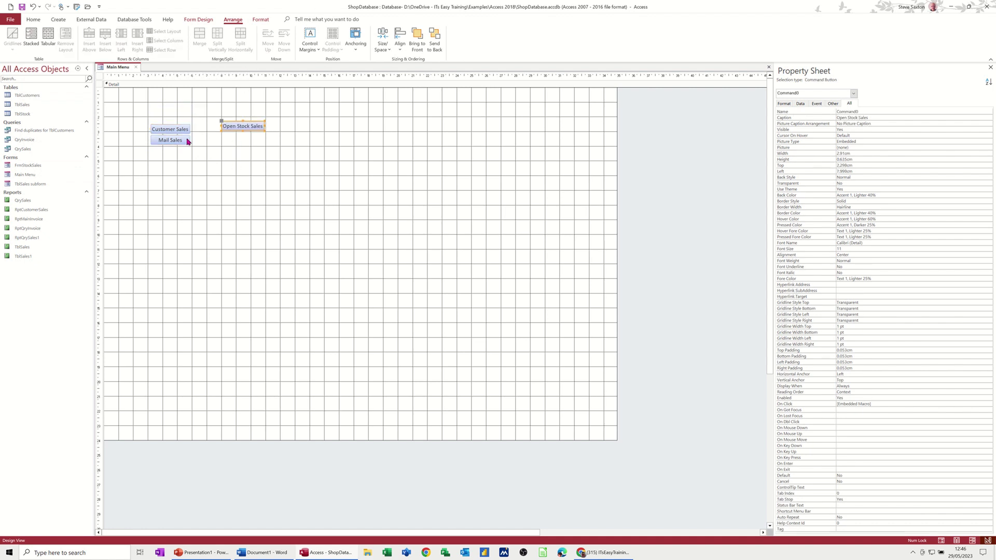
{"action": "left_click_drag", "start_coordinate": [234, 132], "coordinate": [235, 135]}
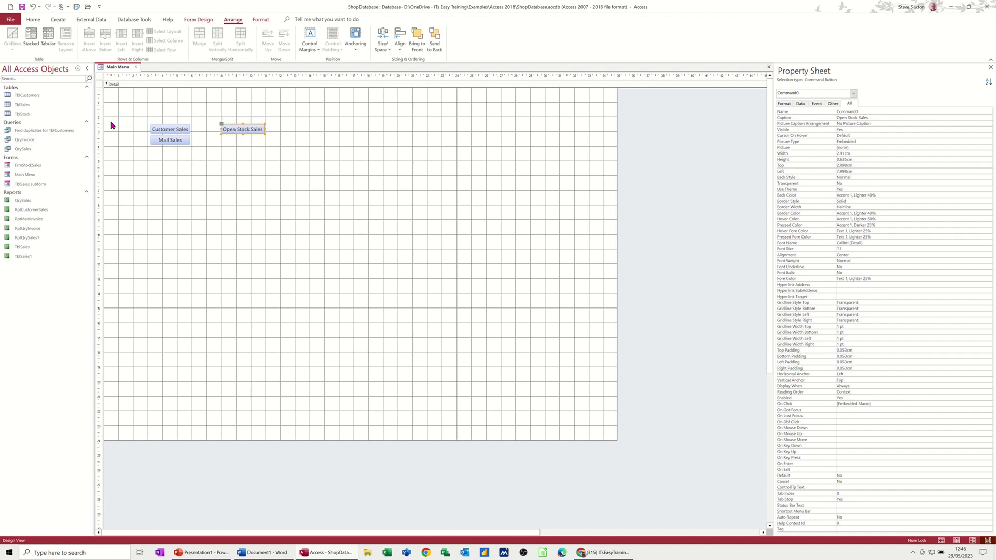
Draw a new command button to the right of the Open Stock Sales button.
{"action": "left_click", "coordinate": [270, 94]}
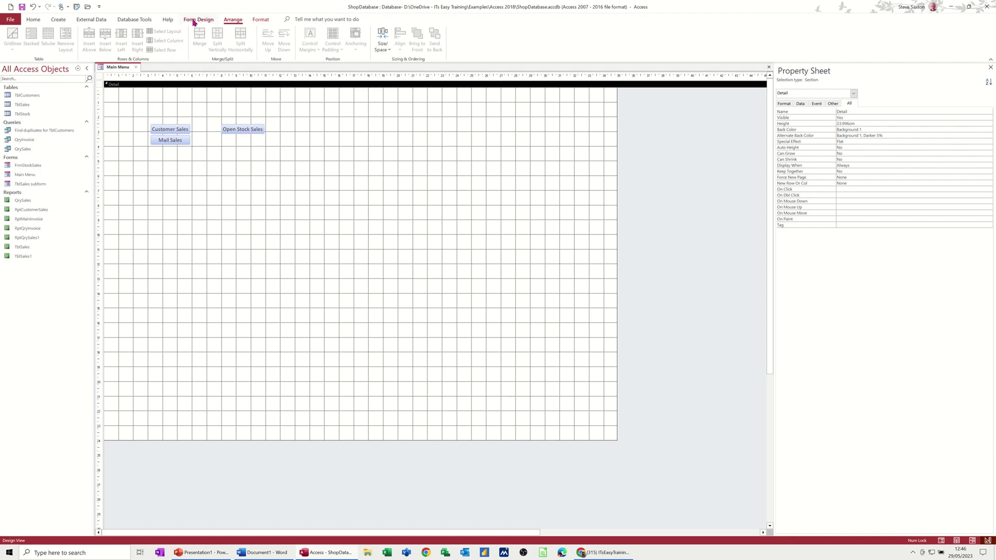
{"action": "left_click", "coordinate": [198, 19]}
{"action": "left_click", "coordinate": [135, 42]}
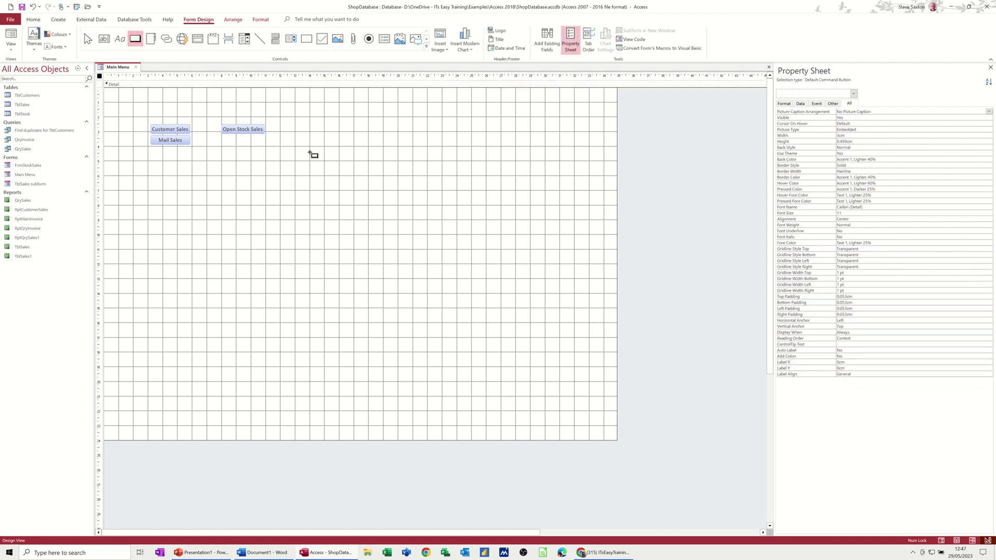
{"action": "left_click_drag", "start_coordinate": [289, 125], "coordinate": [355, 142]}
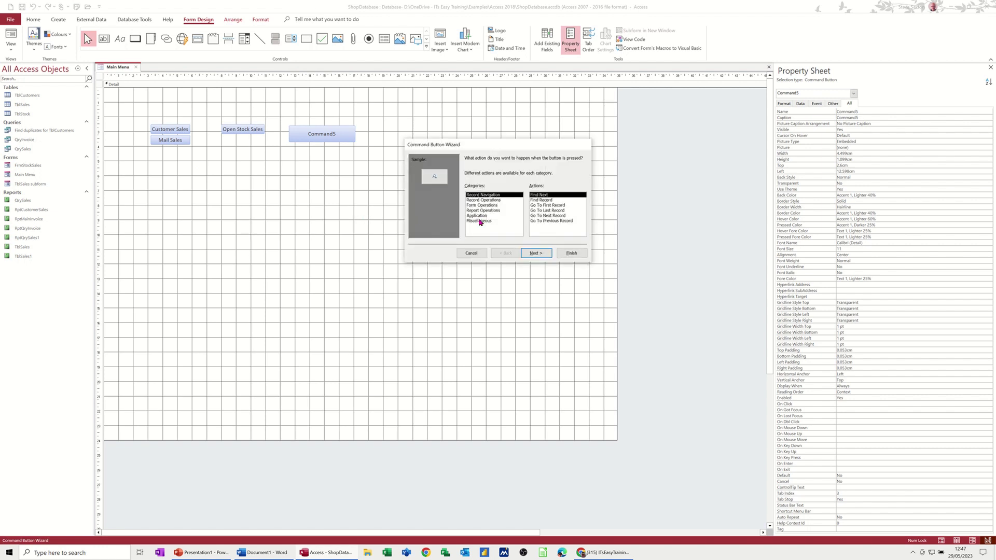
Make the button run the QryInvoice query, captioned 'Run Invoice'.
{"action": "left_click", "coordinate": [479, 221]}
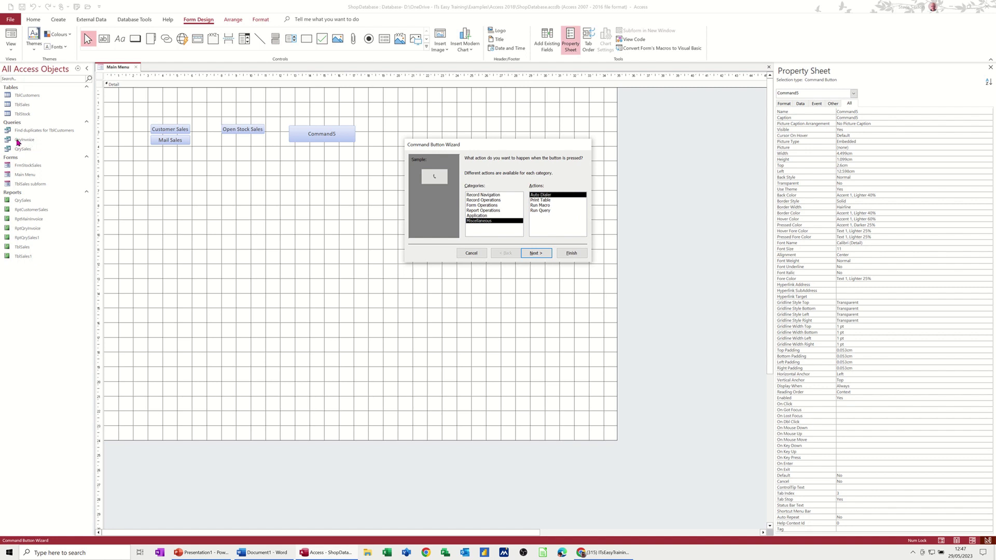
{"action": "left_click", "coordinate": [537, 211]}
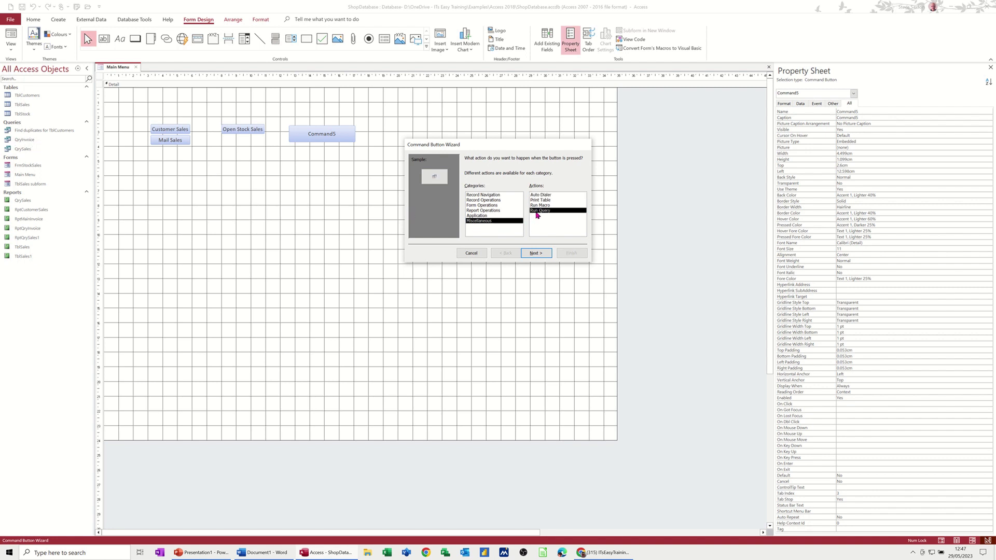
{"action": "left_click", "coordinate": [534, 253]}
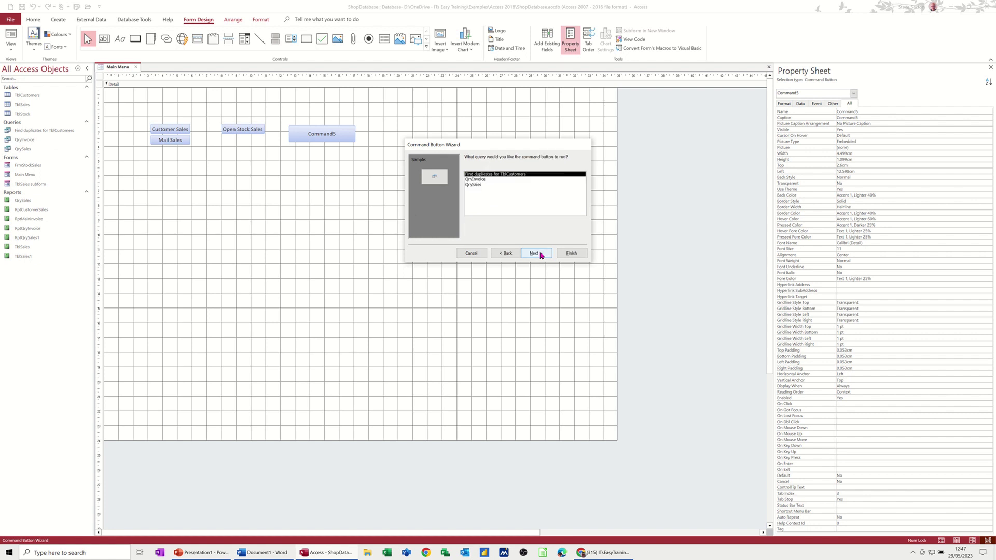
{"action": "left_click", "coordinate": [484, 180]}
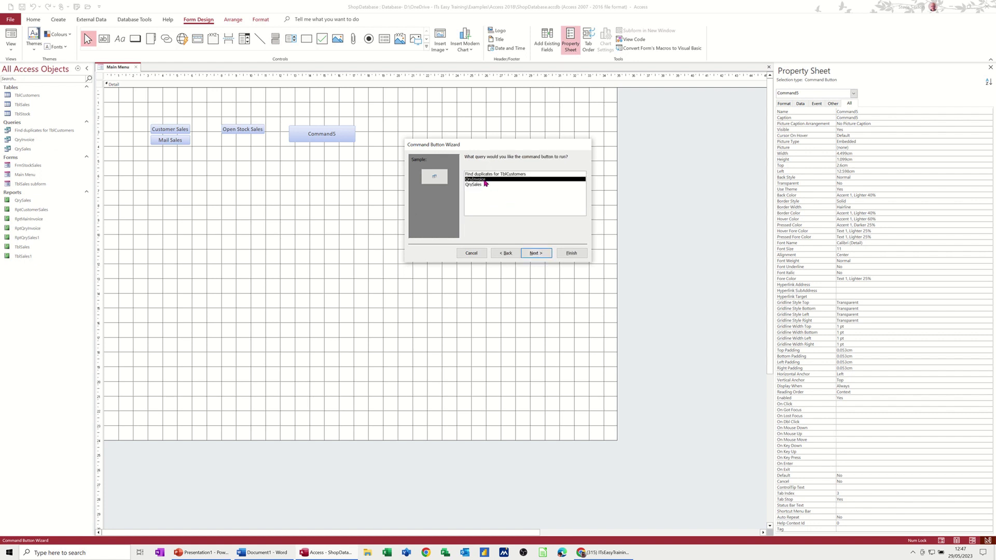
{"action": "left_click", "coordinate": [539, 254]}
{"action": "double_click", "coordinate": [507, 189]}
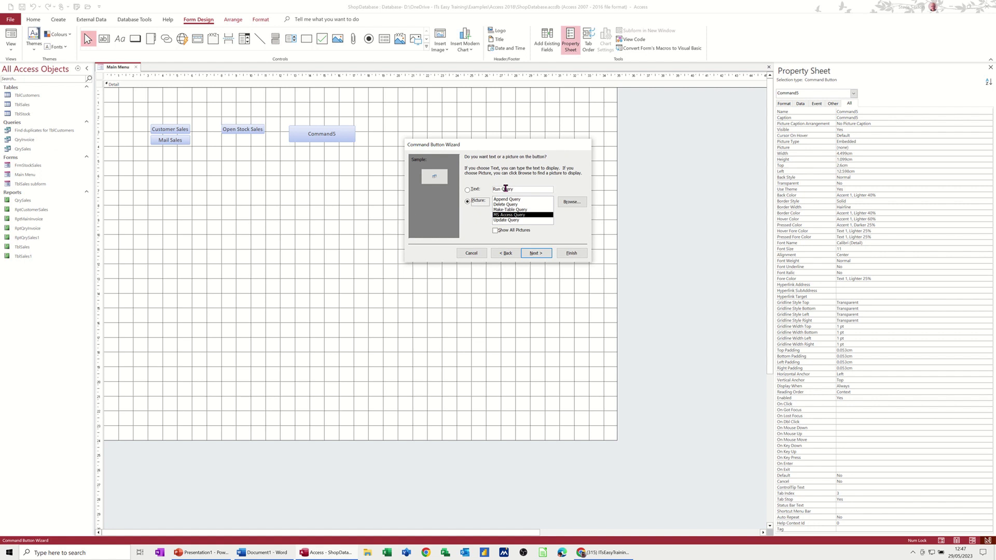
{"action": "type", "text": "Invoice"}
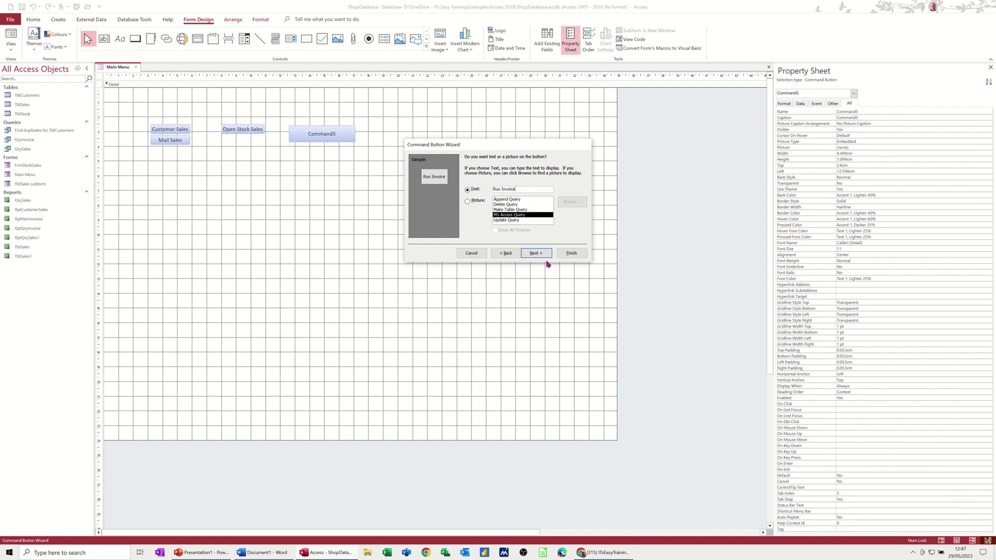
{"action": "left_click", "coordinate": [572, 253]}
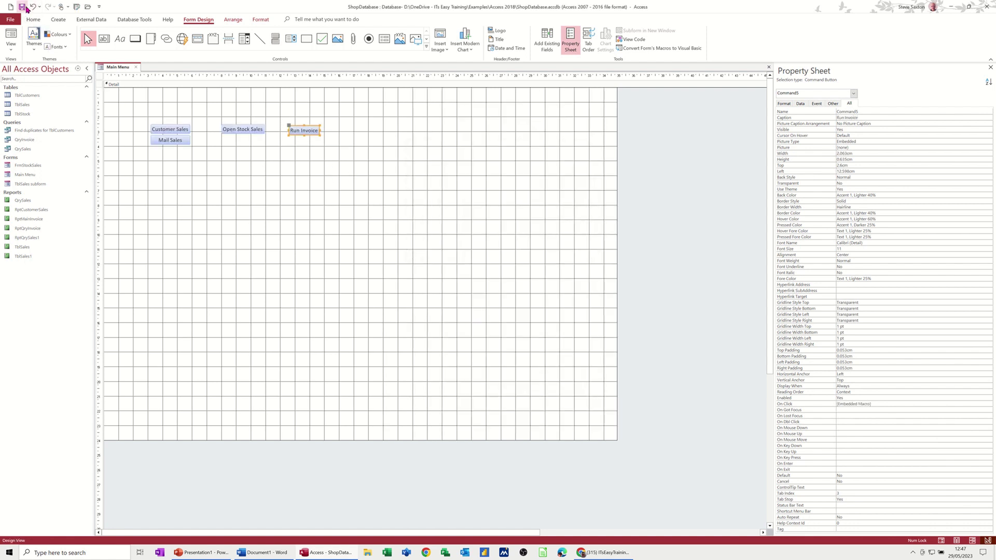
Save Main Menu, test Customer Sales in Form View, then mail the sales report as PDF.
{"action": "left_click", "coordinate": [22, 8]}
{"action": "left_click", "coordinate": [11, 36]}
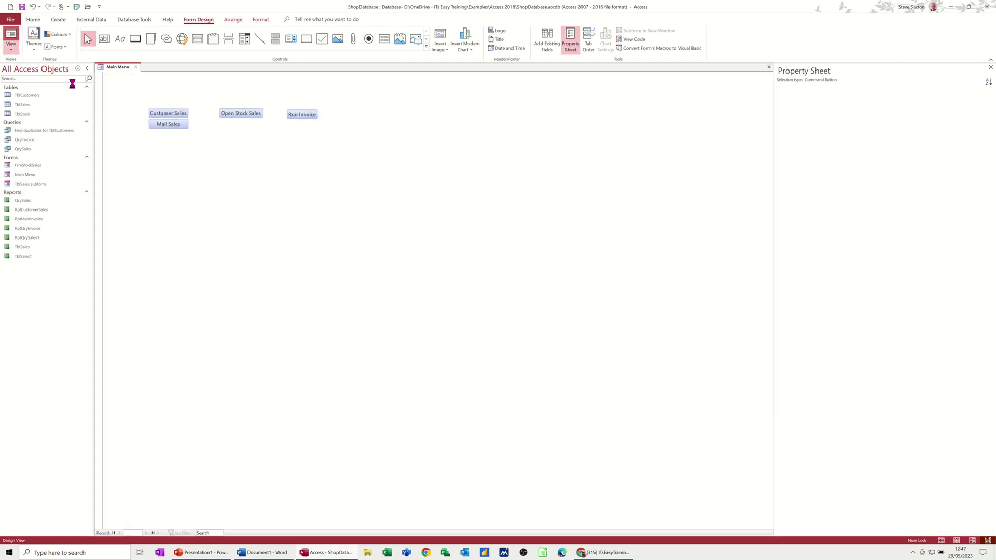
{"action": "left_click", "coordinate": [167, 113]}
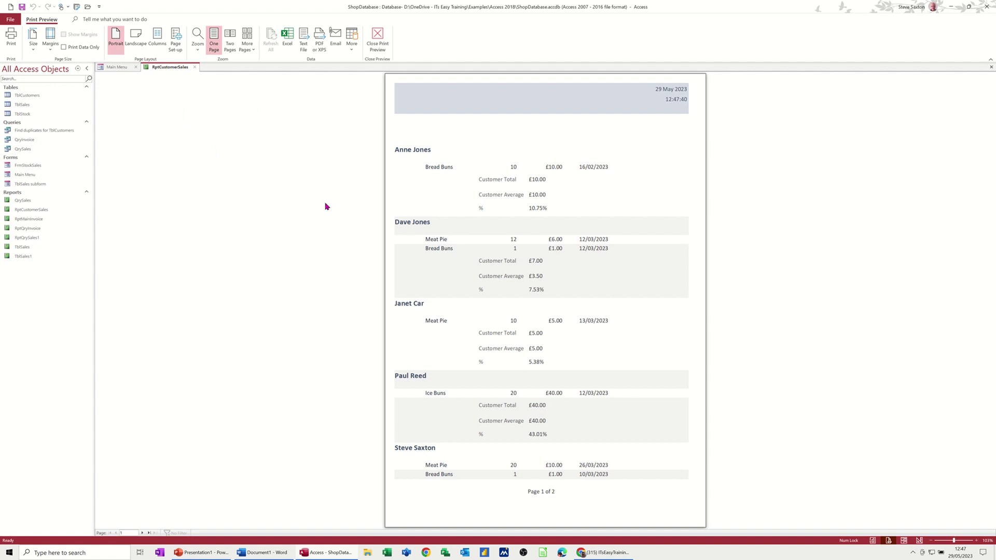
{"action": "left_click", "coordinate": [196, 70]}
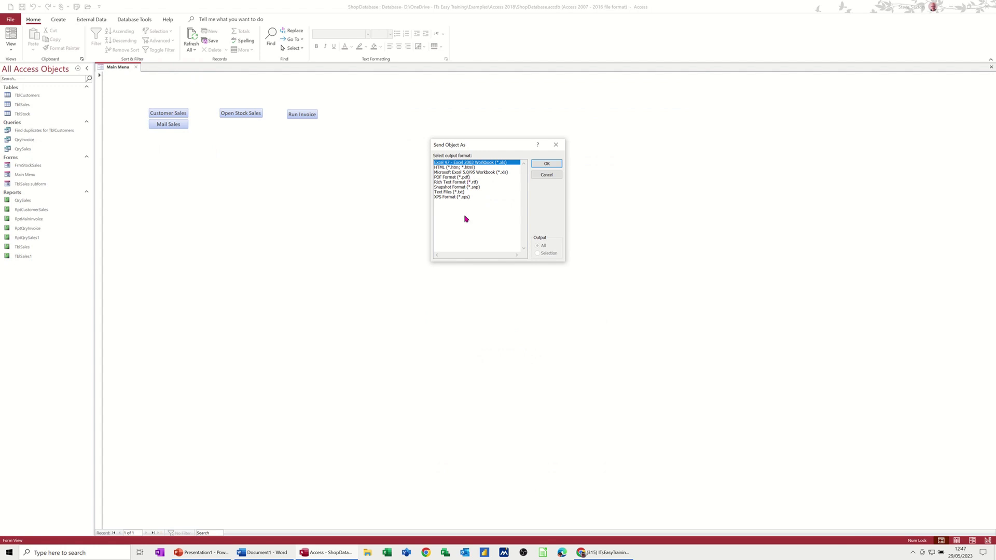
{"action": "left_click", "coordinate": [447, 177]}
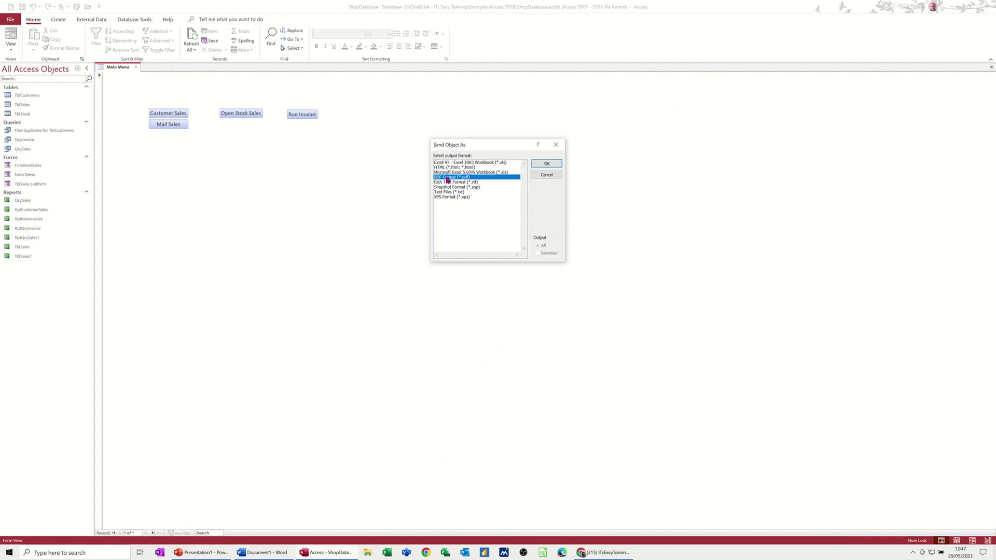
{"action": "left_click", "coordinate": [546, 163]}
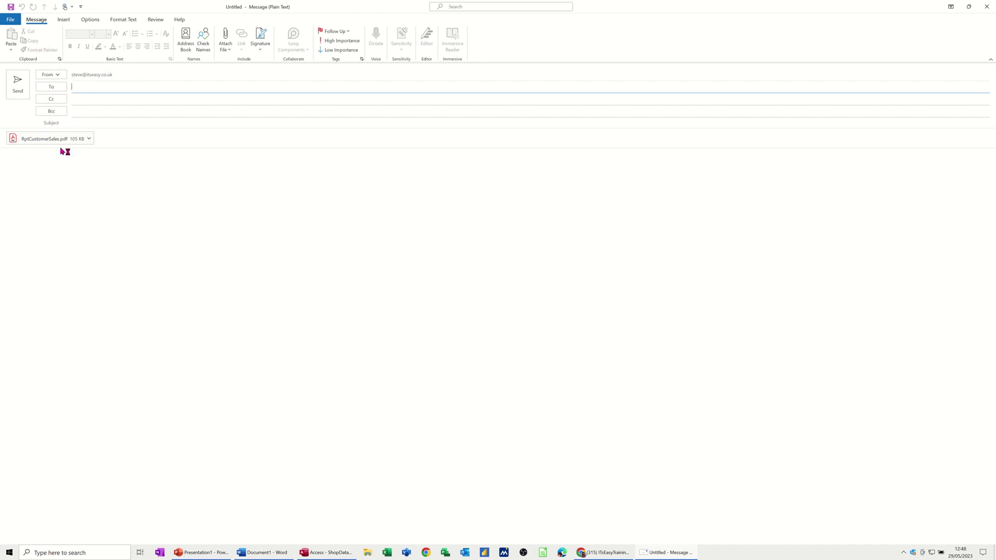
Discard the PDF e-mail, run Run Invoice for a customer, and close the QryInvoice results.
{"action": "left_click", "coordinate": [987, 6]}
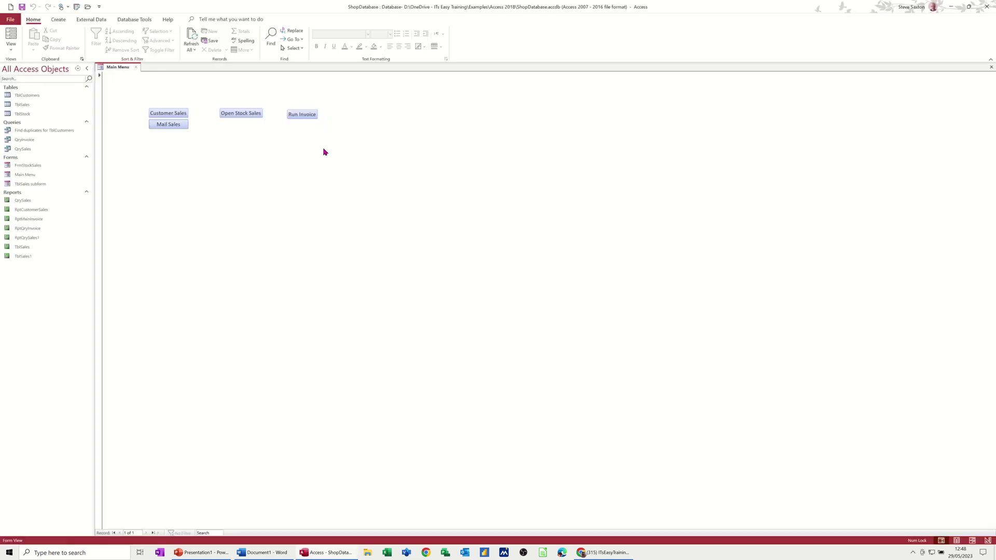
{"action": "left_click", "coordinate": [291, 115]}
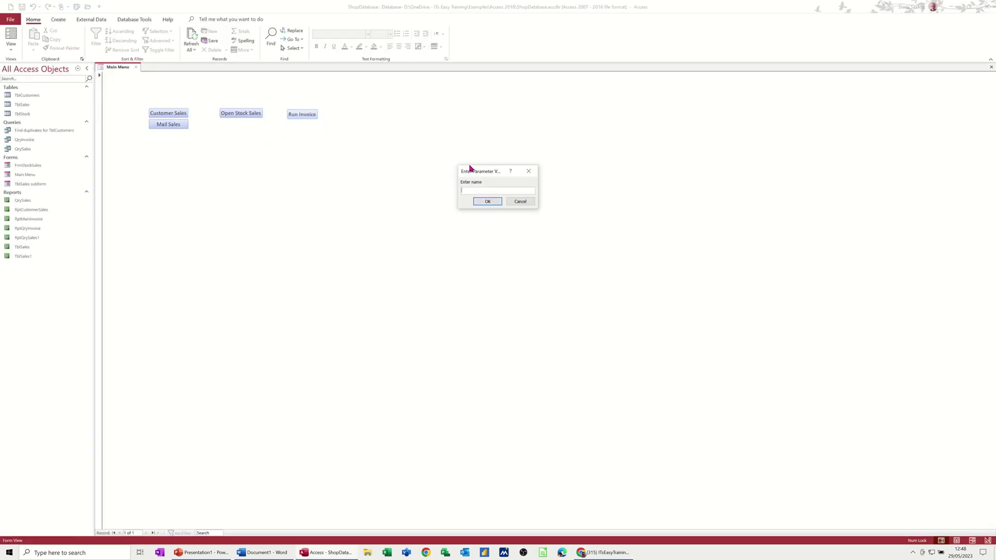
{"action": "left_click_drag", "start_coordinate": [476, 172], "coordinate": [453, 170]}
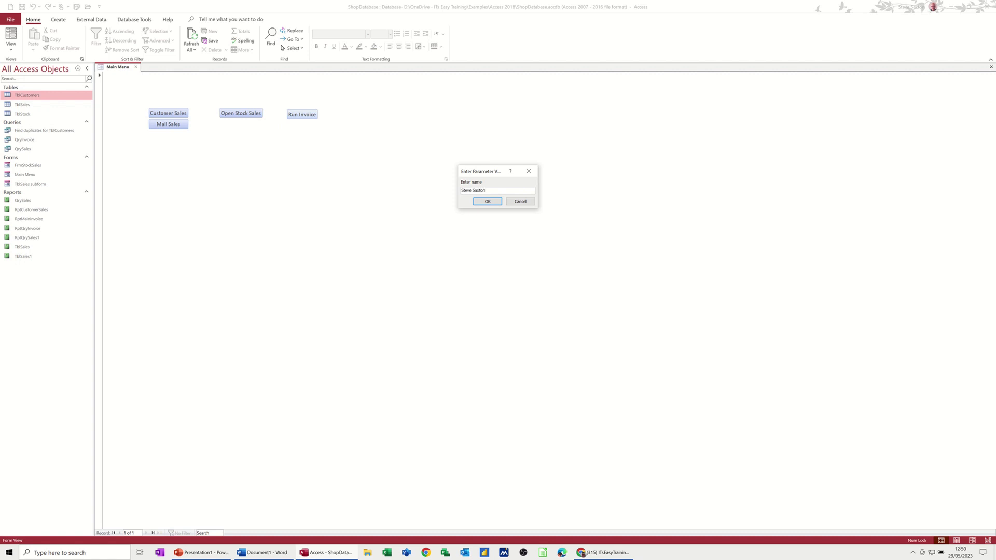
{"action": "key", "text": "Return"}
{"action": "key", "text": "Return"}
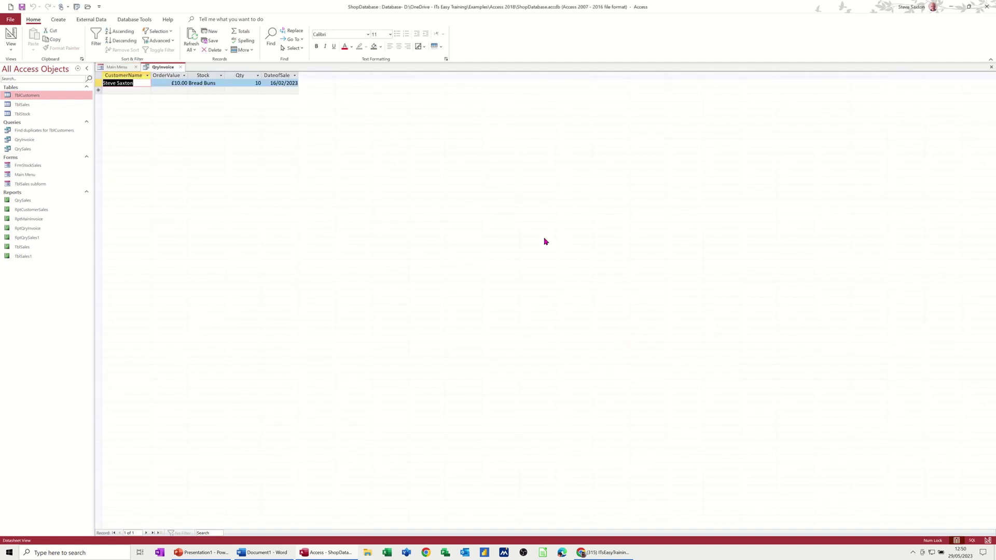
{"action": "left_click", "coordinate": [181, 68]}
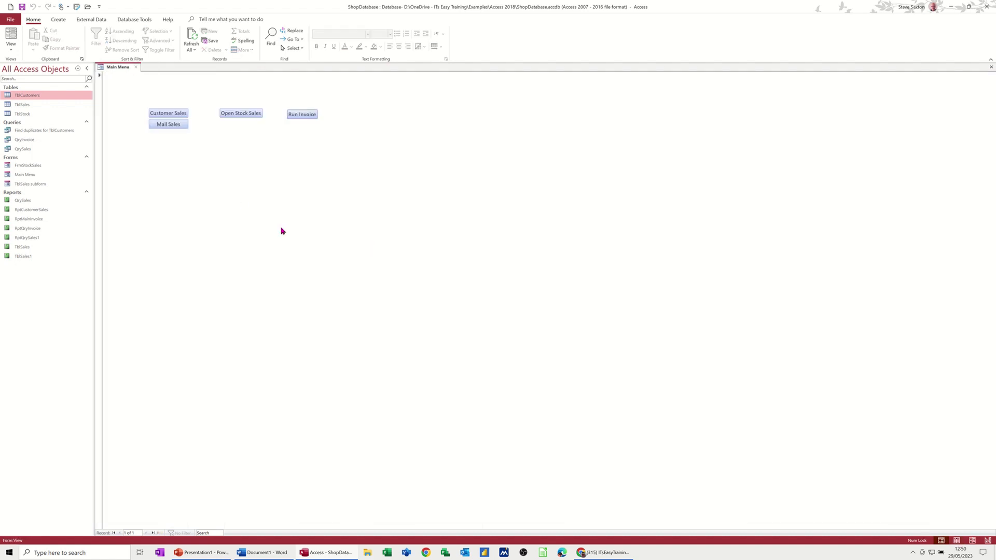
Set Current Database's Display Form to Main Menu and turn off Display Navigation Pane.
{"action": "left_click", "coordinate": [10, 20]}
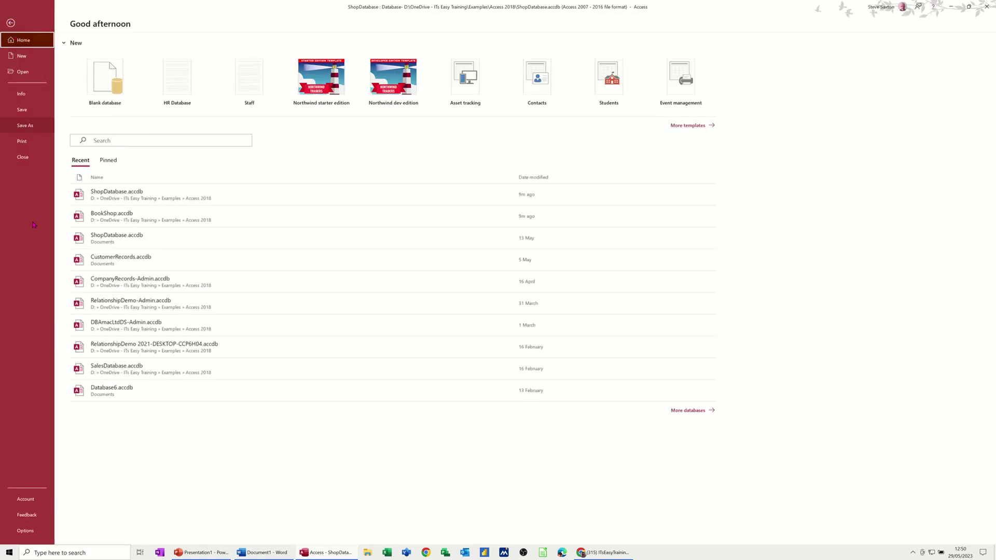
{"action": "left_click", "coordinate": [26, 531]}
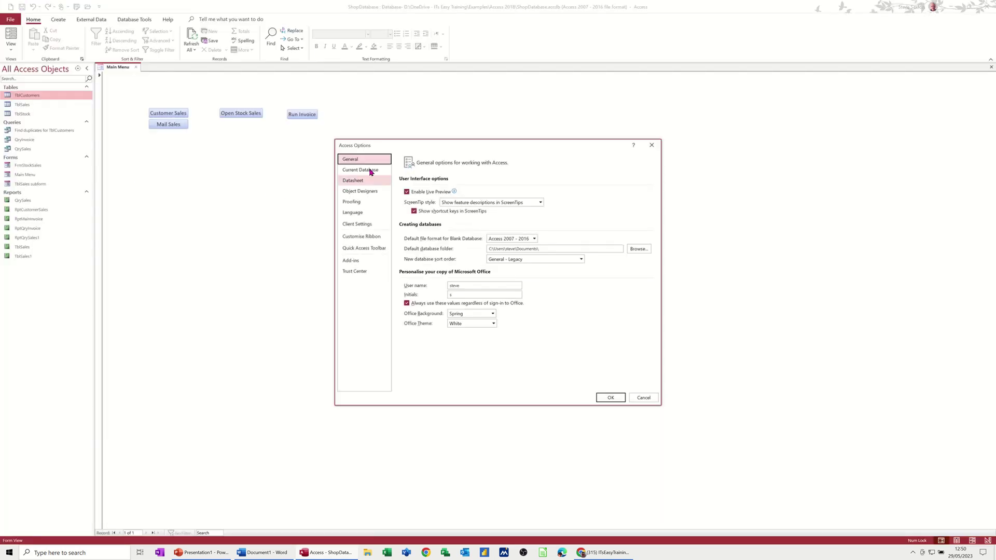
{"action": "left_click", "coordinate": [367, 171]}
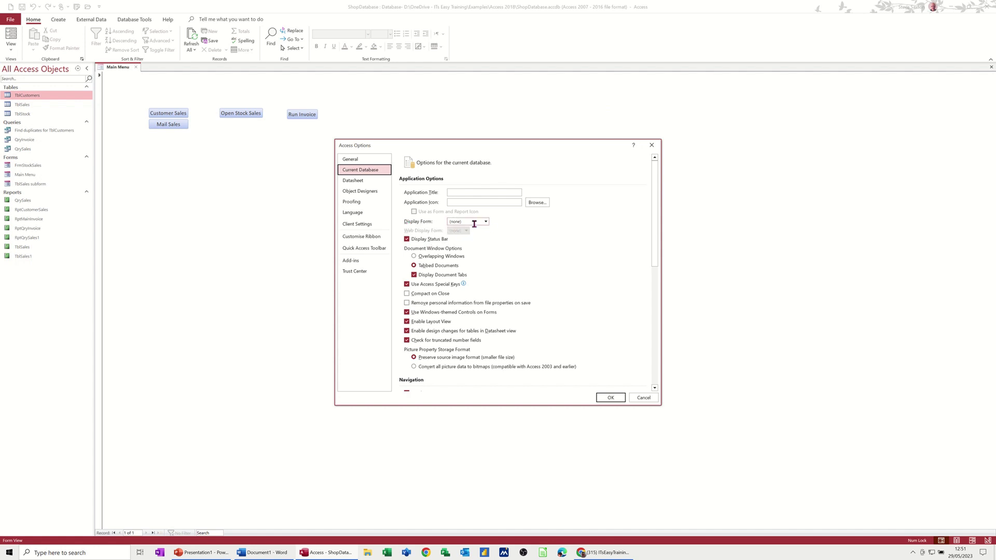
{"action": "left_click", "coordinate": [486, 222]}
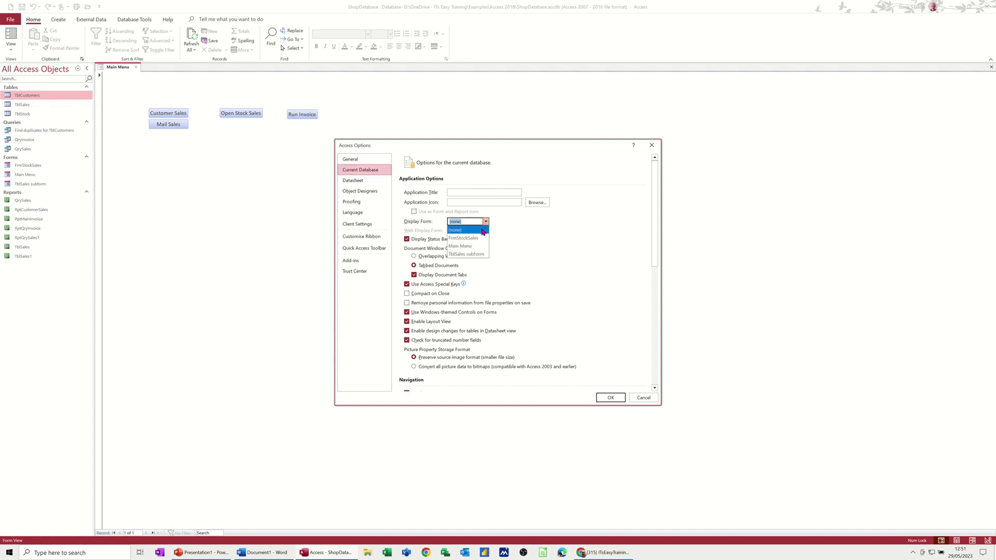
{"action": "left_click", "coordinate": [460, 249]}
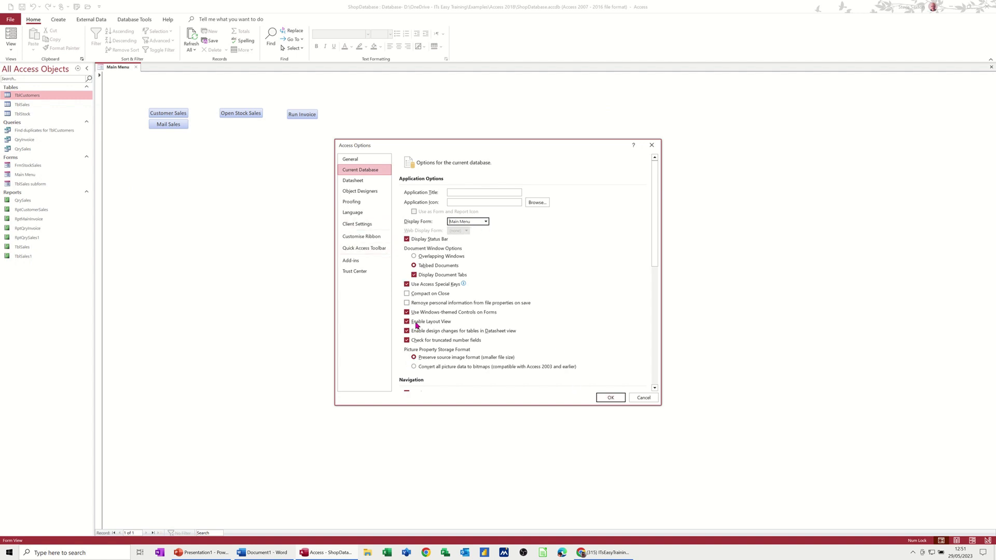
{"action": "scroll", "coordinate": [415, 325], "scroll_direction": "down", "scroll_amount": 3}
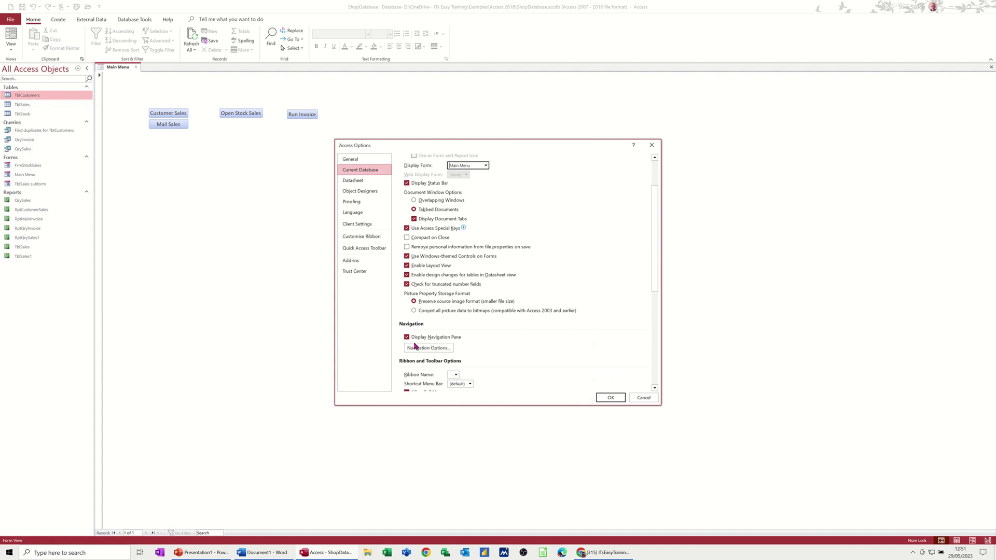
{"action": "left_click", "coordinate": [407, 337]}
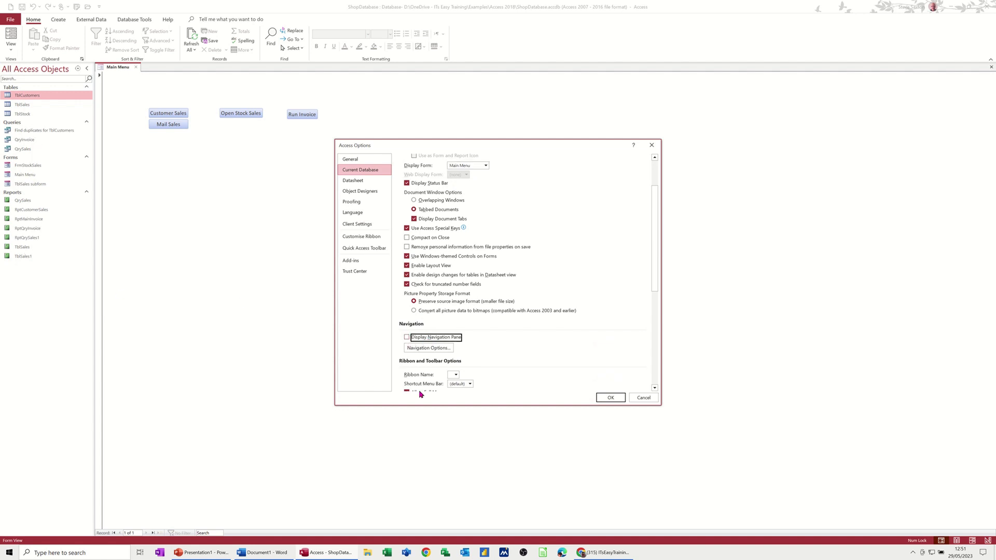
{"action": "left_click", "coordinate": [610, 398]}
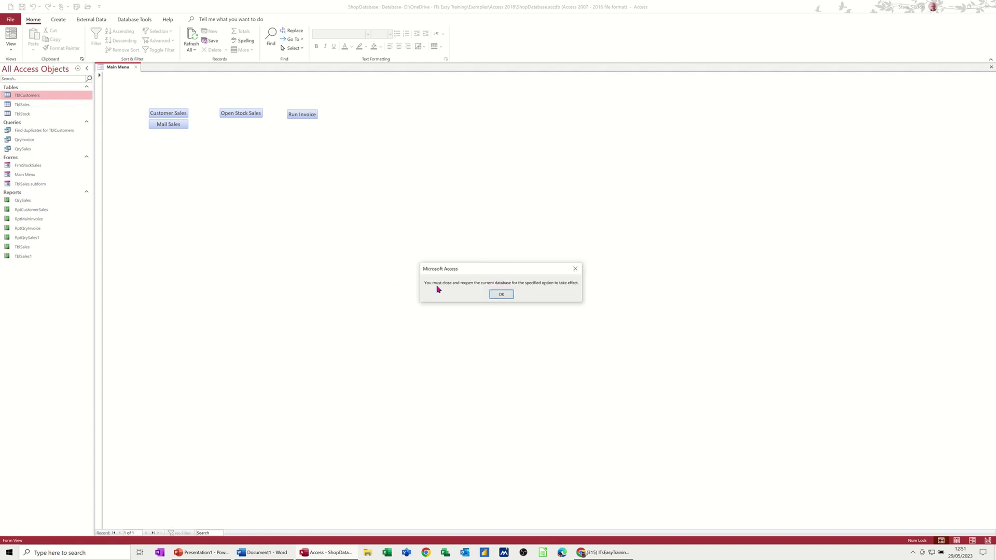
{"action": "left_click", "coordinate": [501, 295]}
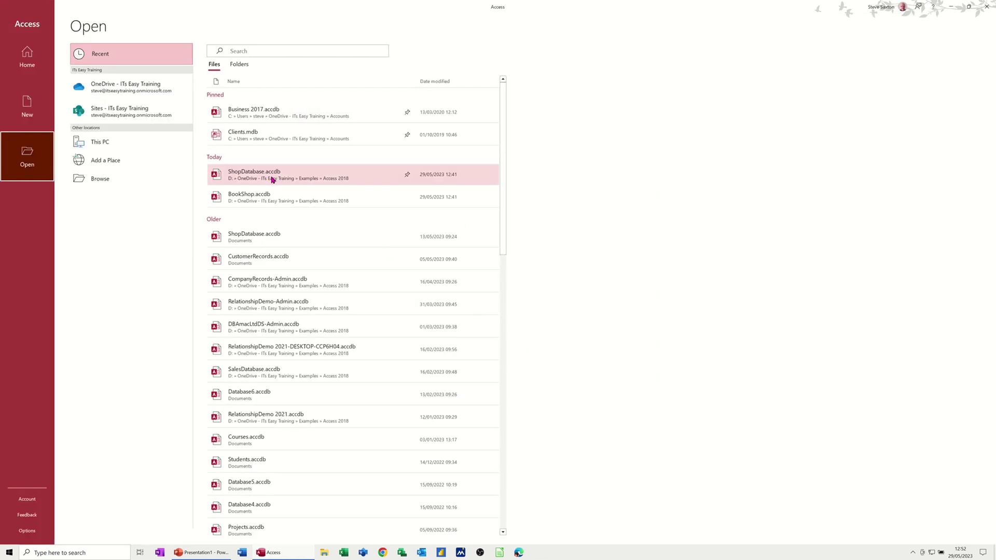
Reopen ShopDatabase, show, expand and collapse the Navigation Pane with F11, then close Access.
{"action": "left_click", "coordinate": [251, 176]}
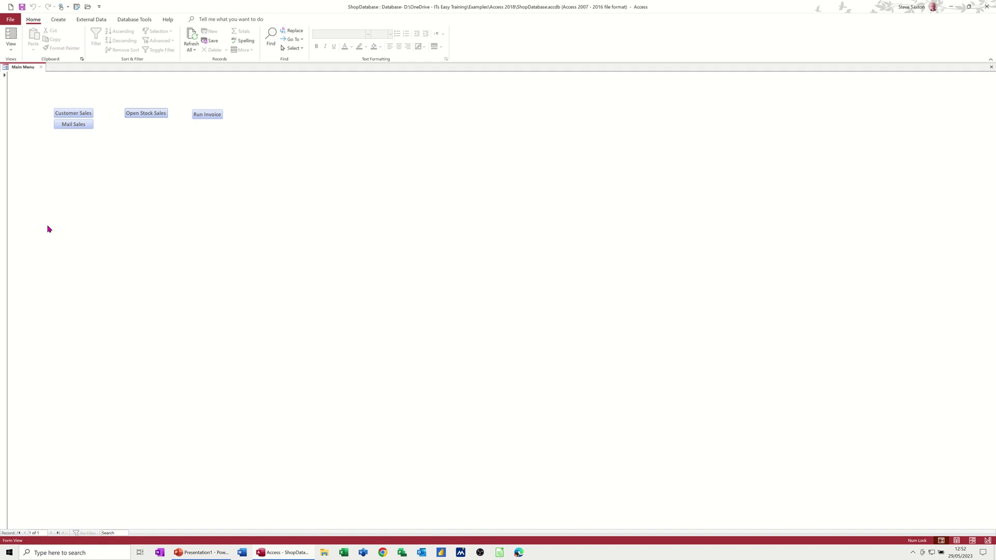
{"action": "key", "text": "F11"}
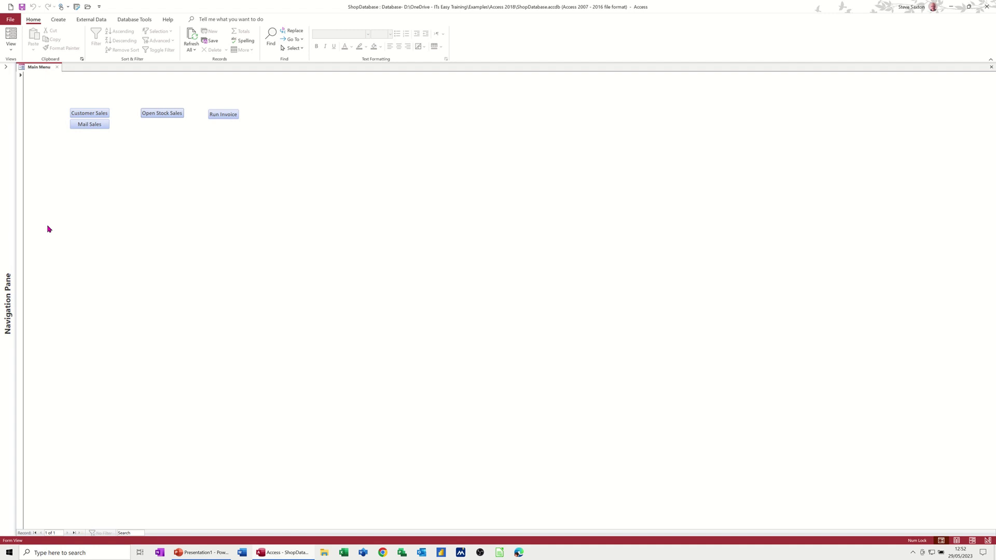
{"action": "key", "text": "F11"}
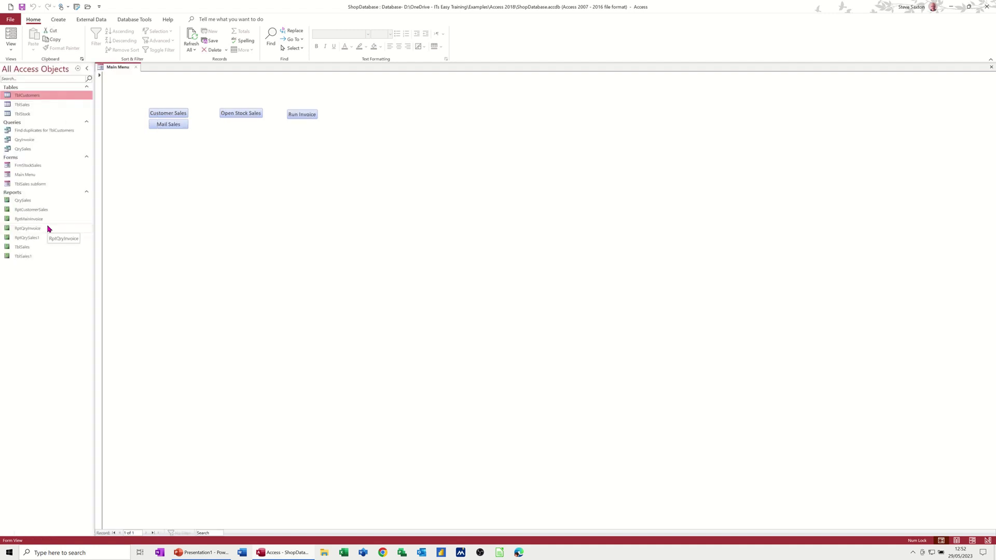
{"action": "key", "text": "F11"}
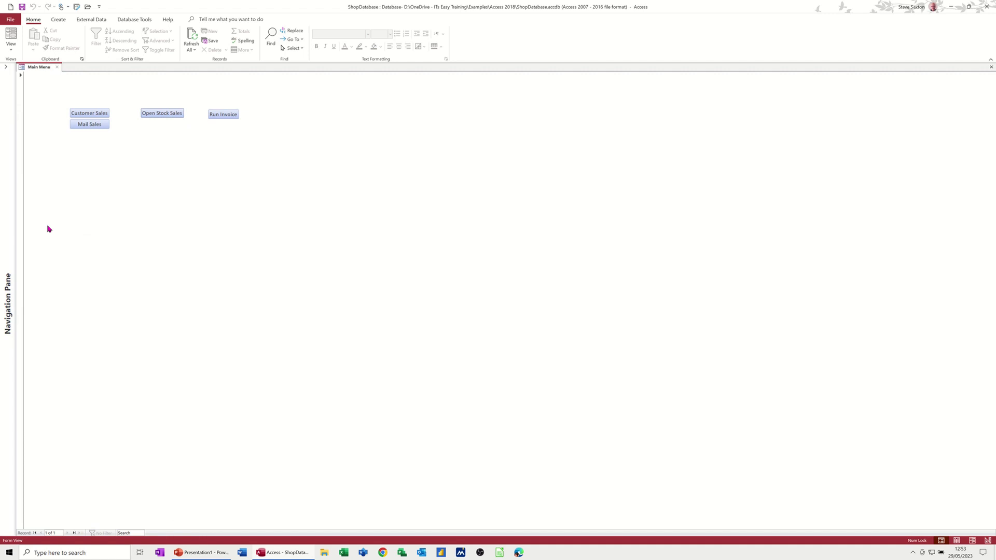
{"action": "left_click", "coordinate": [987, 7]}
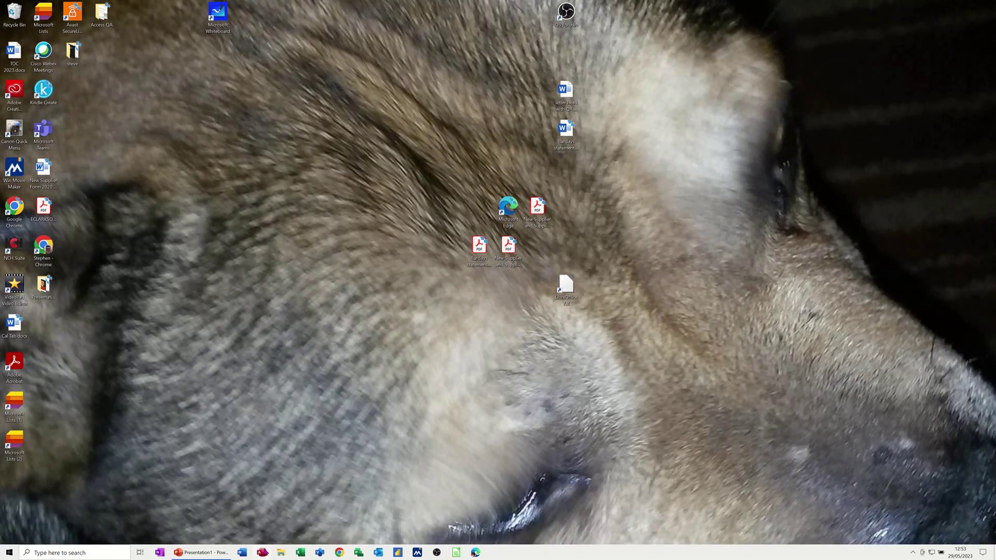
Relaunch Access, open ShopDatabase from Recent, and expand the Navigation Pane to All Access Objects.
{"action": "left_click", "coordinate": [263, 552]}
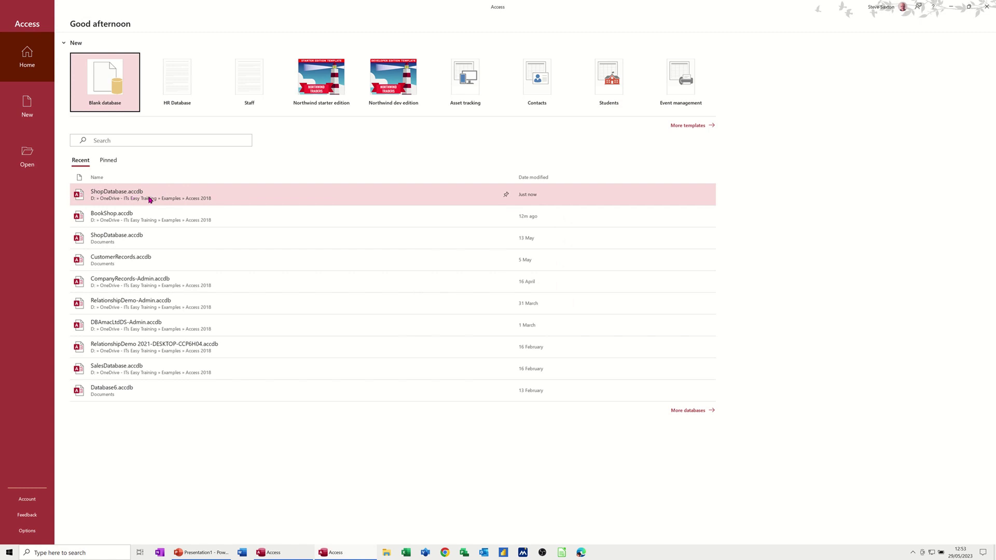
{"action": "left_click", "coordinate": [121, 197]}
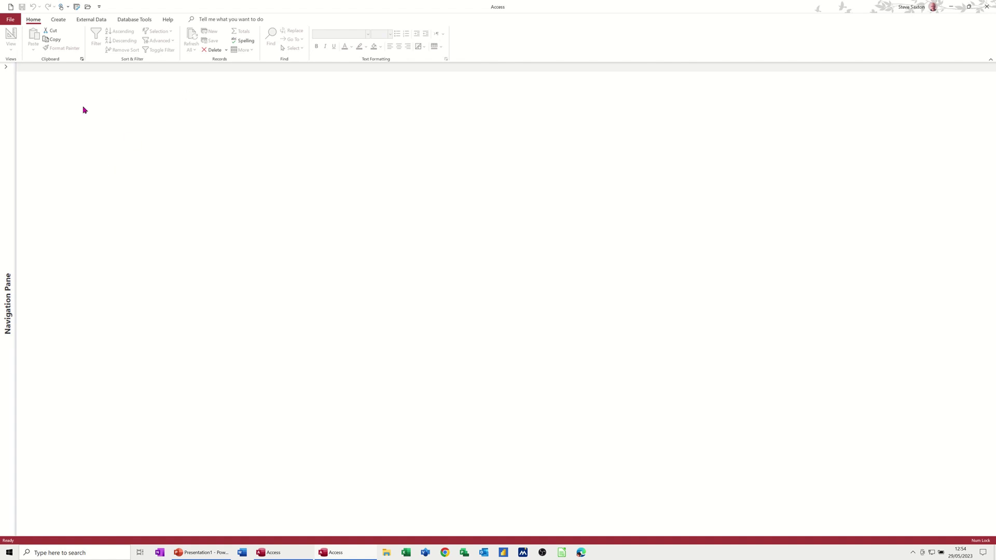
{"action": "left_click", "coordinate": [7, 67]}
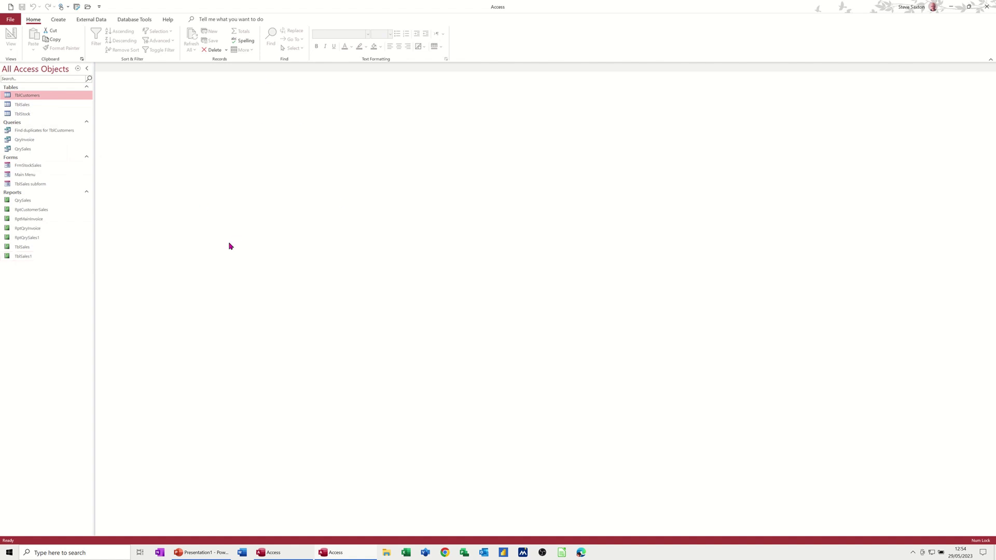
Reset Display Form to (none) and re-enable Display Navigation Pane in Current Database options.
{"action": "left_click", "coordinate": [11, 21]}
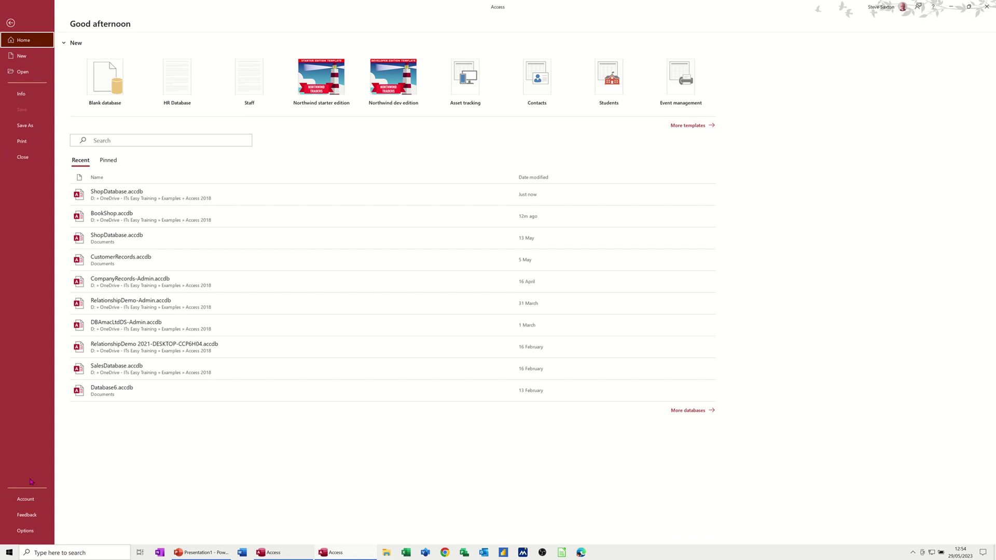
{"action": "left_click", "coordinate": [25, 530]}
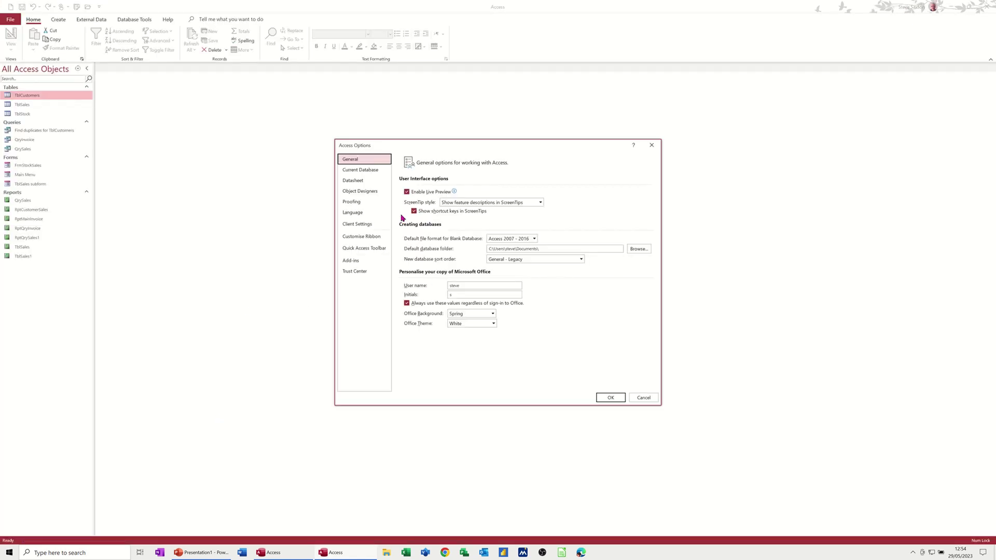
{"action": "left_click", "coordinate": [368, 171]}
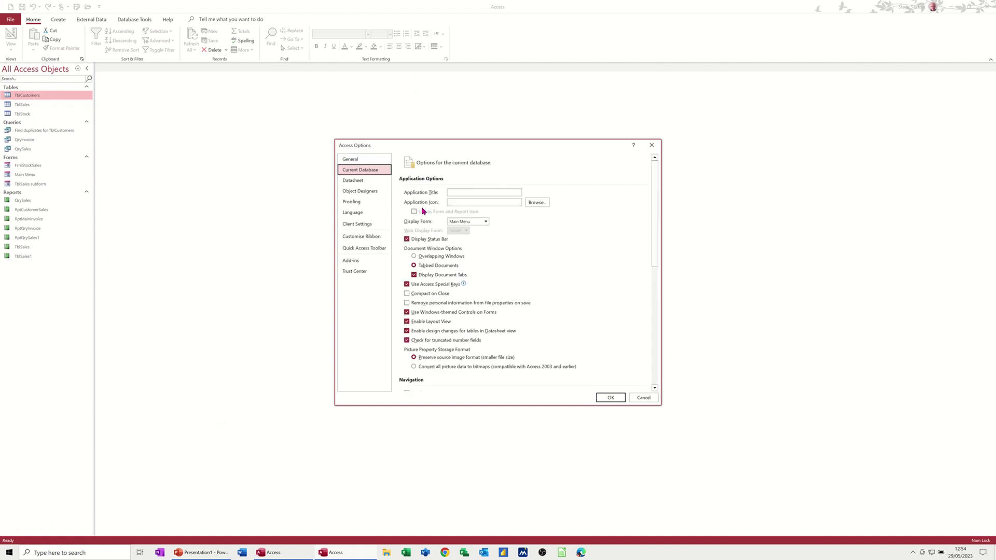
{"action": "left_click", "coordinate": [487, 223]}
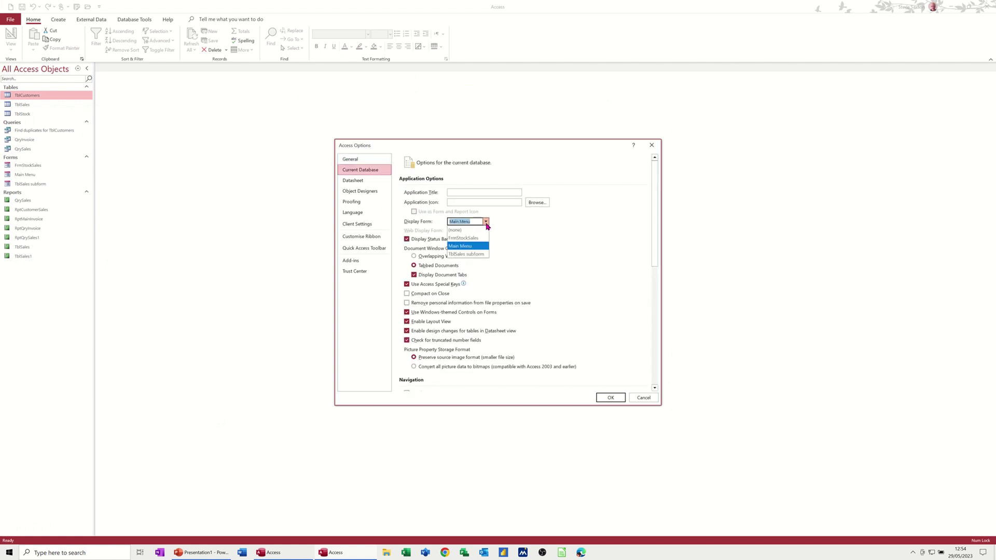
{"action": "left_click", "coordinate": [461, 229]}
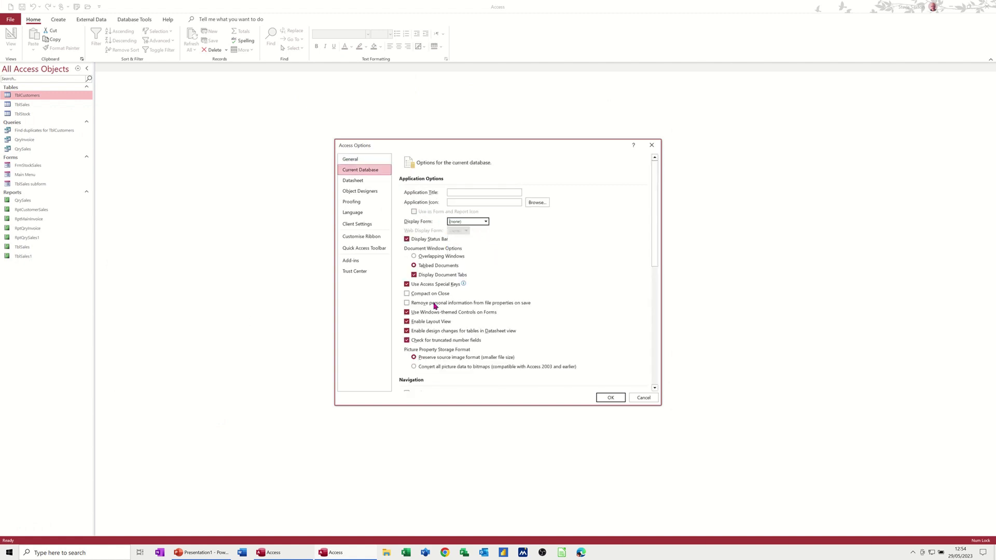
{"action": "scroll", "coordinate": [423, 384], "scroll_direction": "down", "scroll_amount": 1}
{"action": "left_click", "coordinate": [407, 356]}
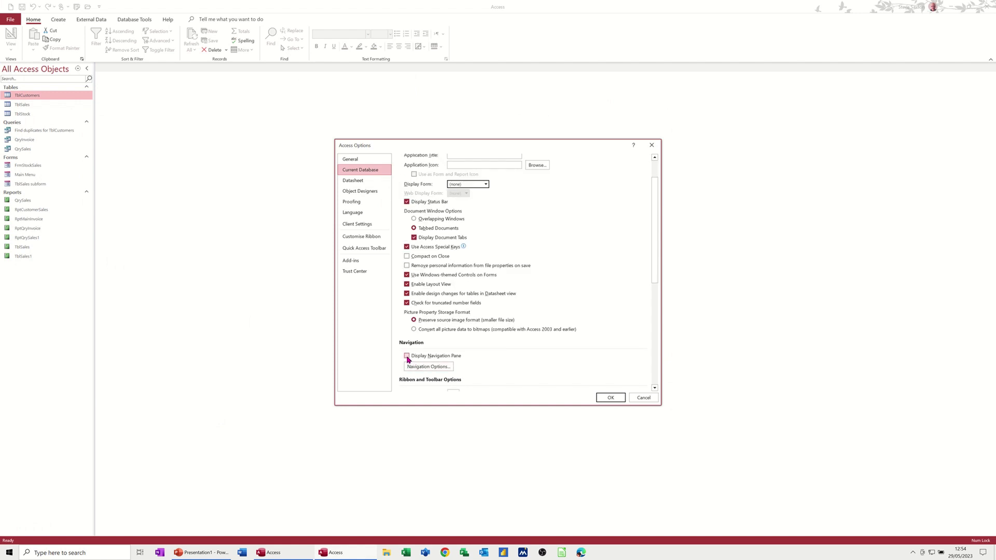
{"action": "left_click", "coordinate": [407, 356]}
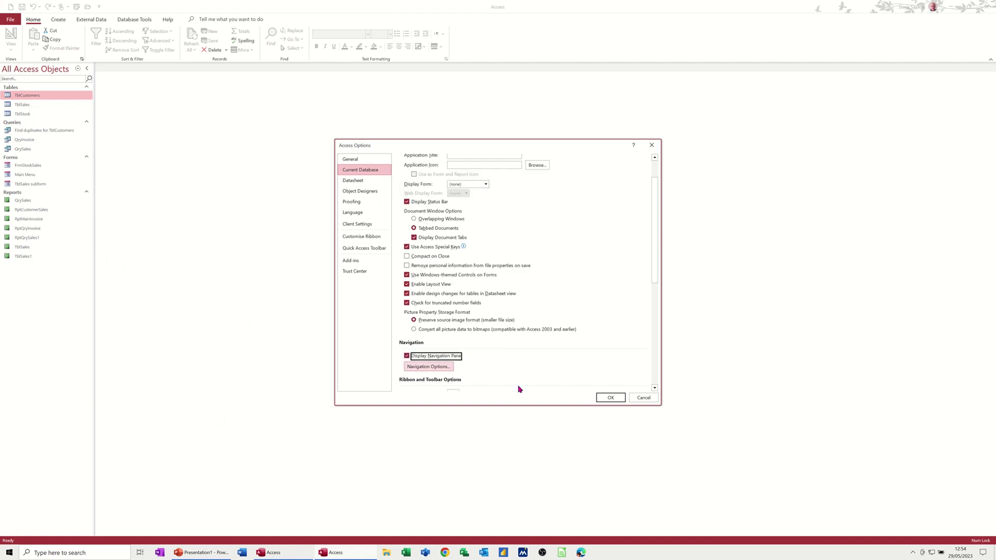
{"action": "left_click", "coordinate": [609, 398]}
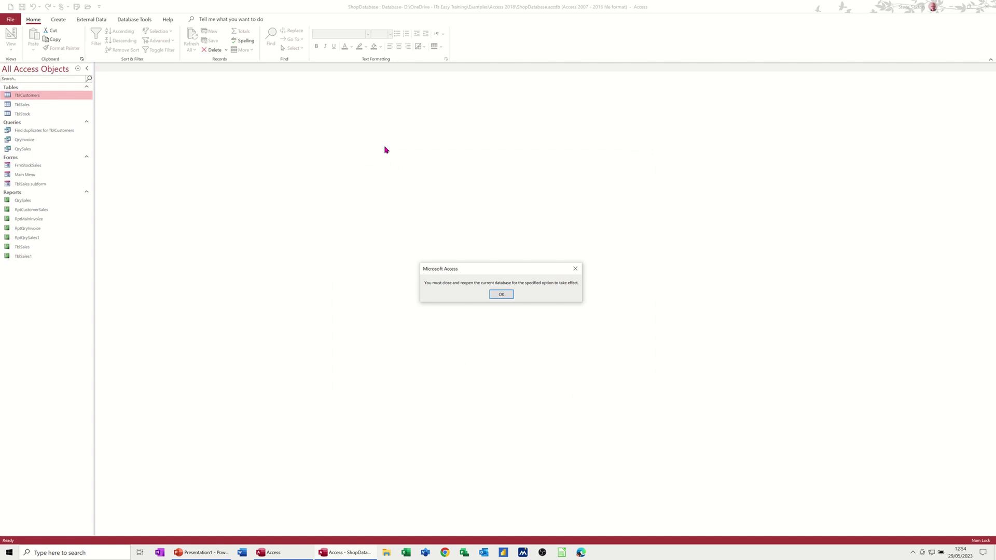
Dismiss the reopen notice, close ShopDatabase, and reopen it from the Recent list.
{"action": "left_click", "coordinate": [501, 295]}
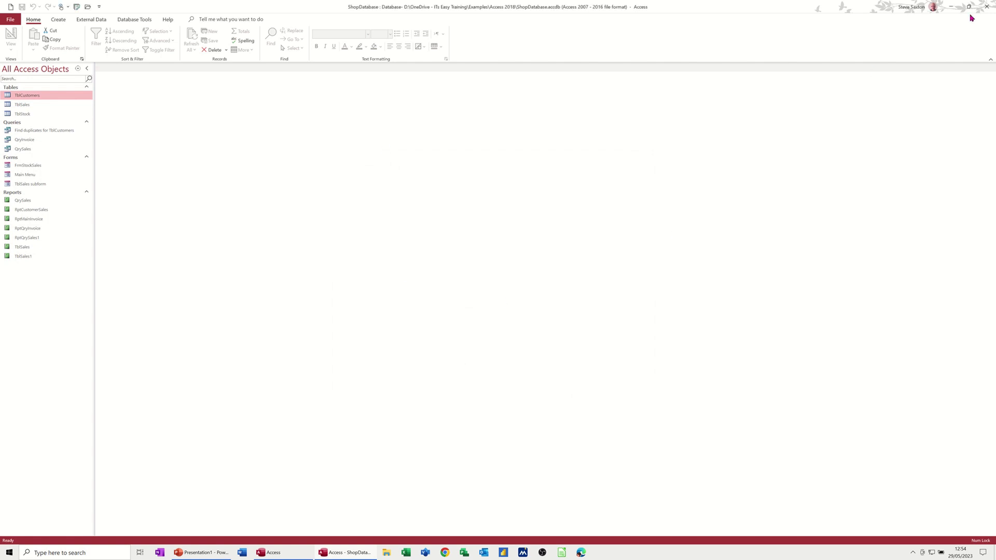
{"action": "left_click", "coordinate": [986, 7]}
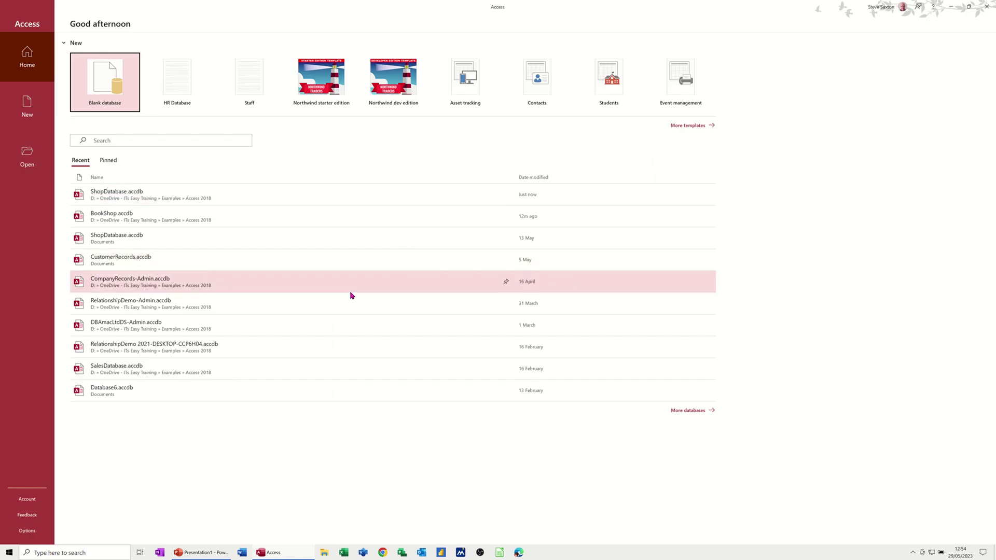
{"action": "left_click", "coordinate": [127, 197]}
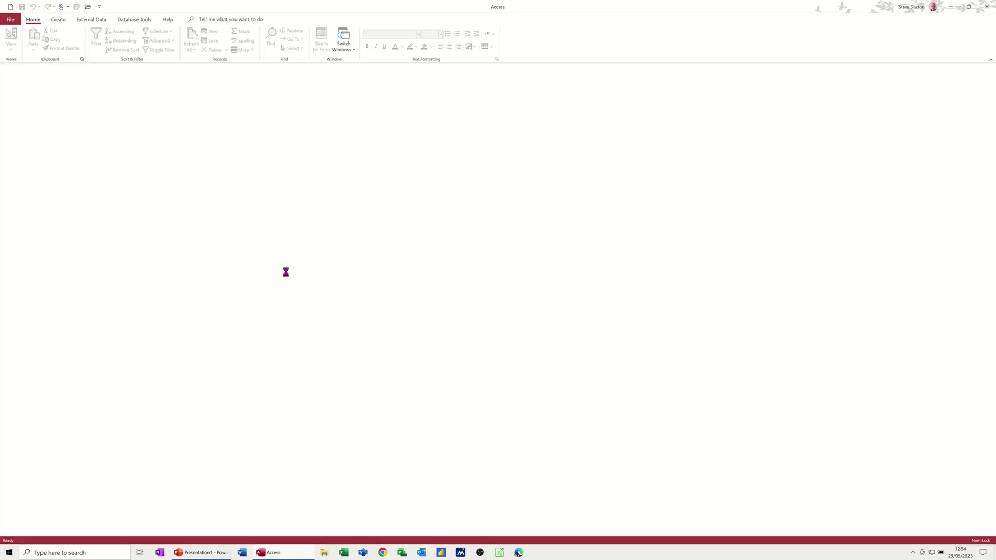